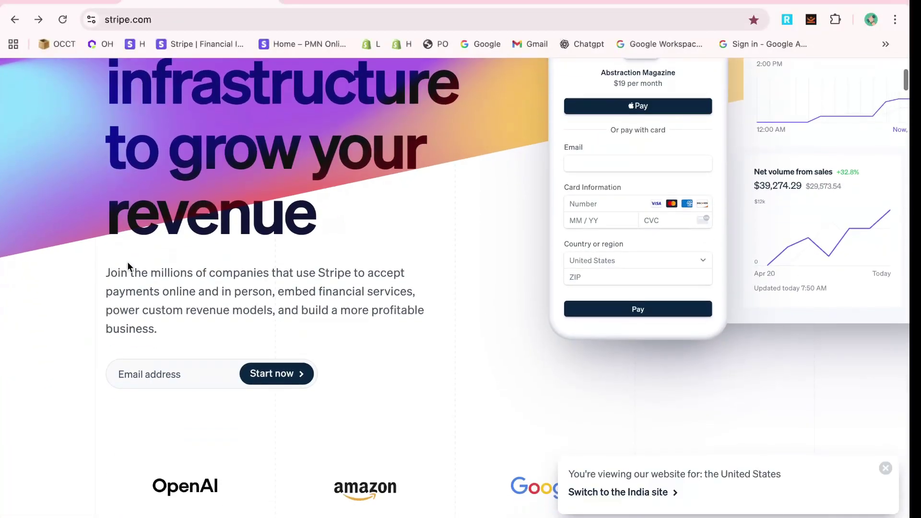
scroll(127, 263, down, 2)
- Review the webhook signing secret tutorial, highlighting its main heading and Step 5 instruction
key(super+bracketright)
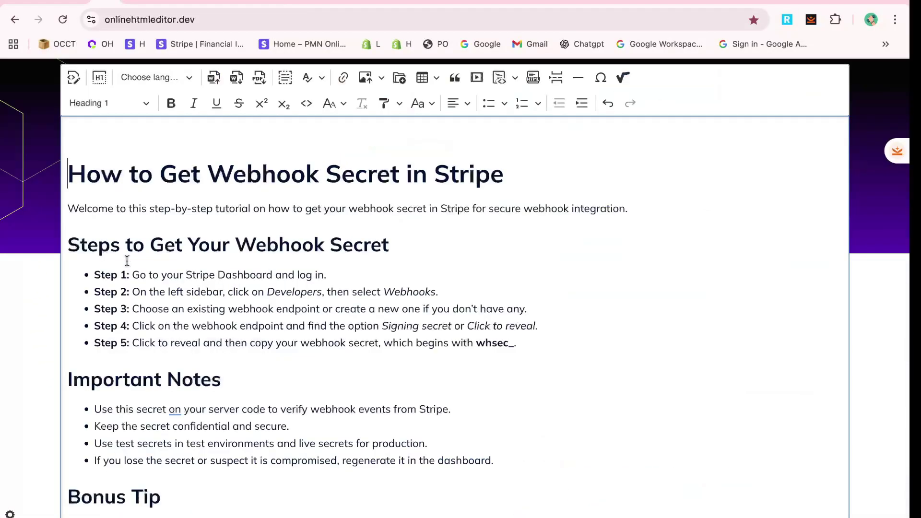
triple_click(137, 169)
scroll(138, 168, up, 5)
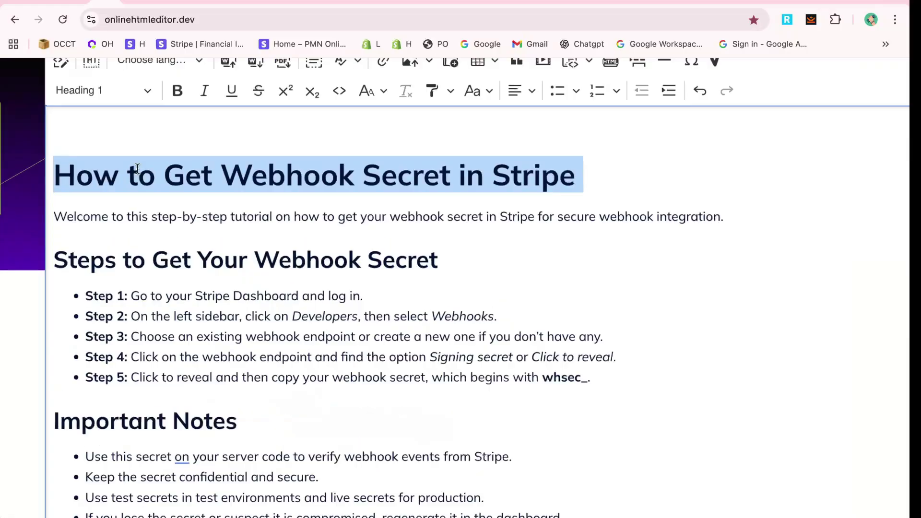
scroll(137, 169, down, 5)
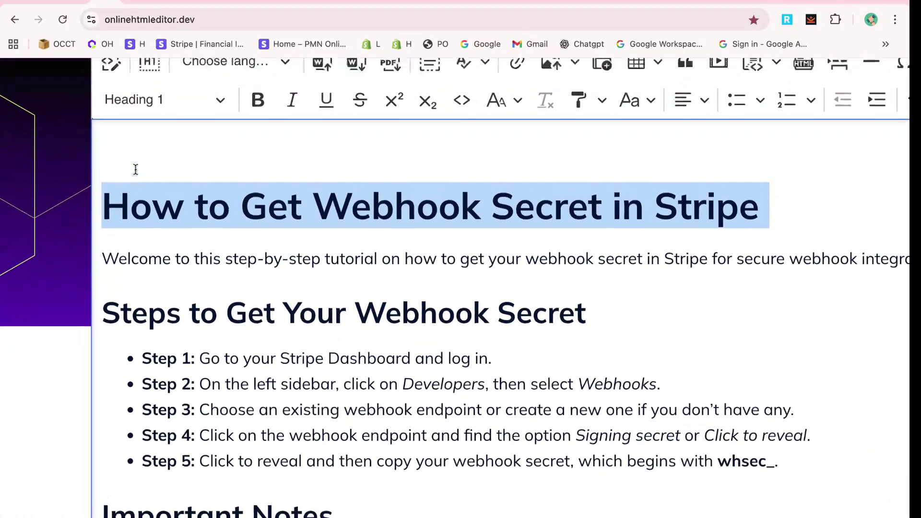
scroll(138, 172, down, 5)
scroll(137, 165, down, 3)
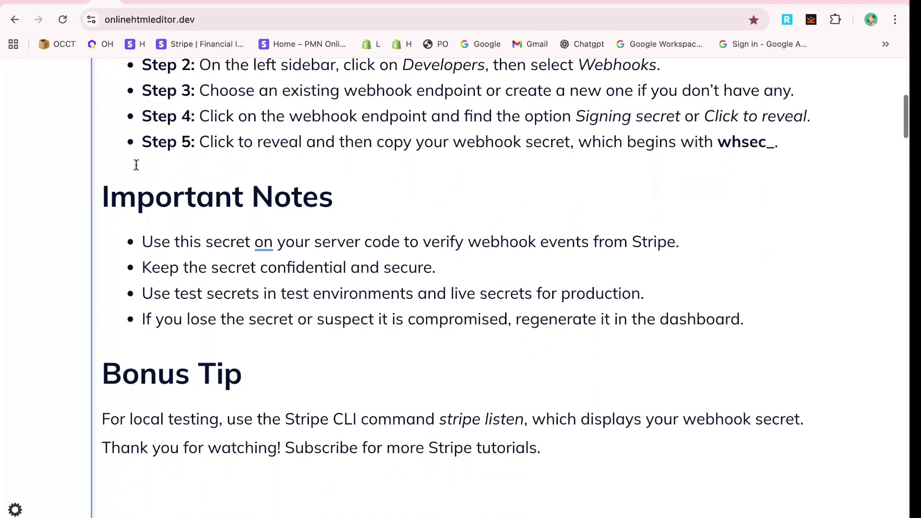
triple_click(734, 126)
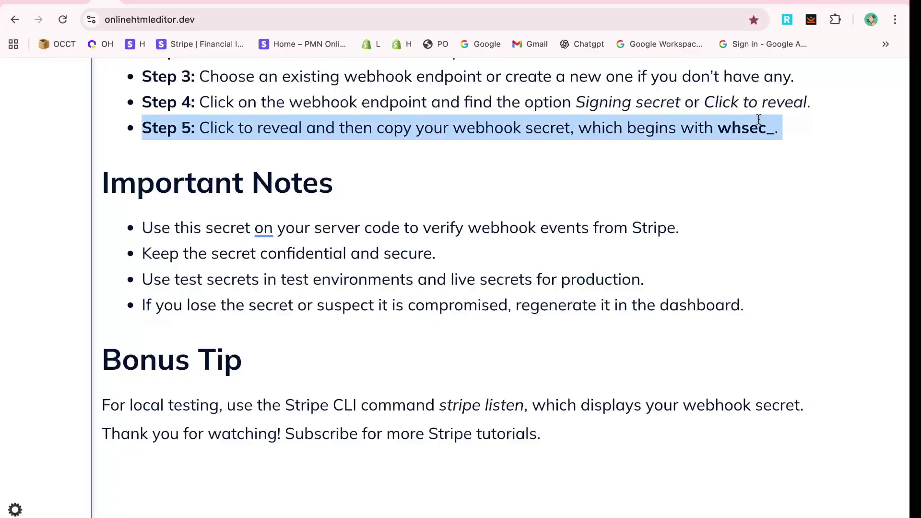
scroll(759, 123, down, 5)
- Go back to the Stripe tab and load stripe.com
key(super+bracketleft)
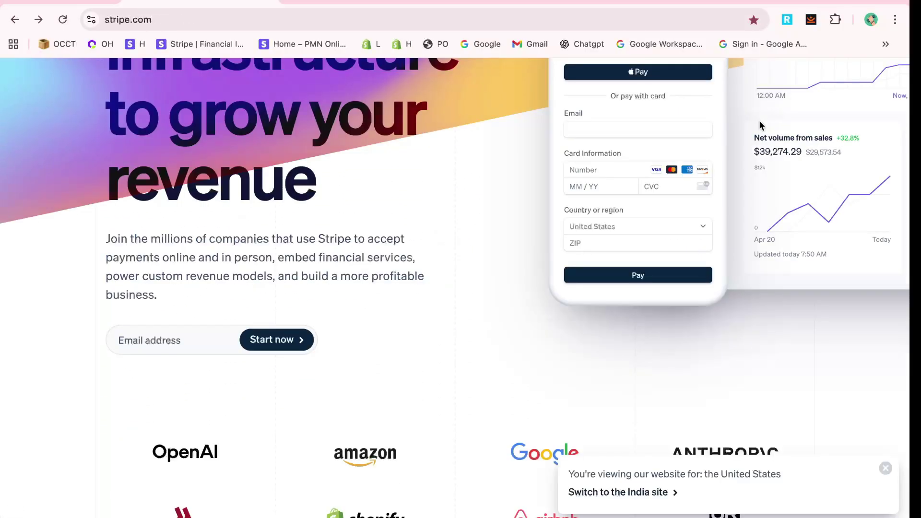
scroll(430, 243, up, 2)
scroll(430, 245, up, 3)
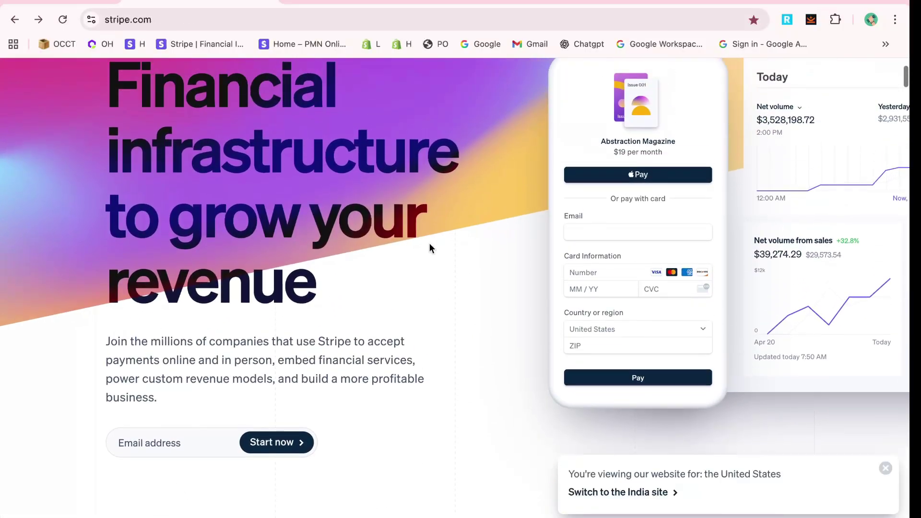
scroll(352, 226, down, 7)
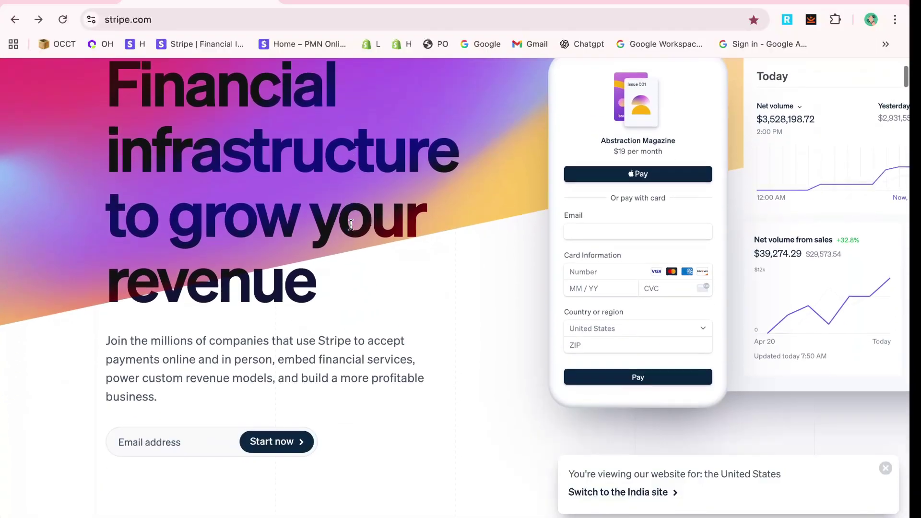
click(523, 24)
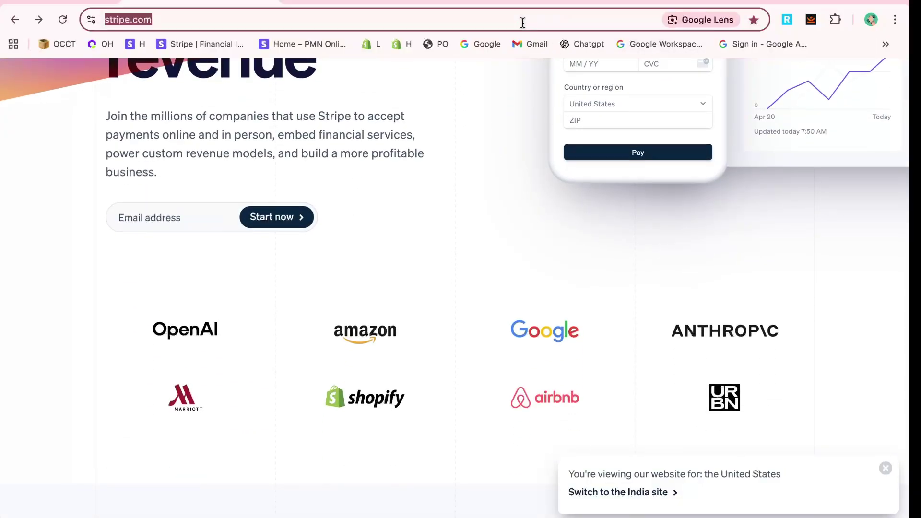
text(stripe.com)
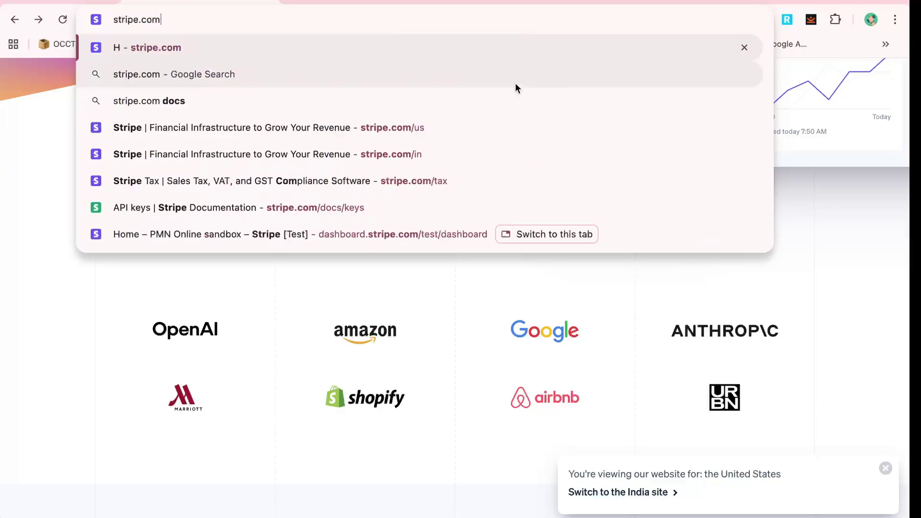
click(303, 334)
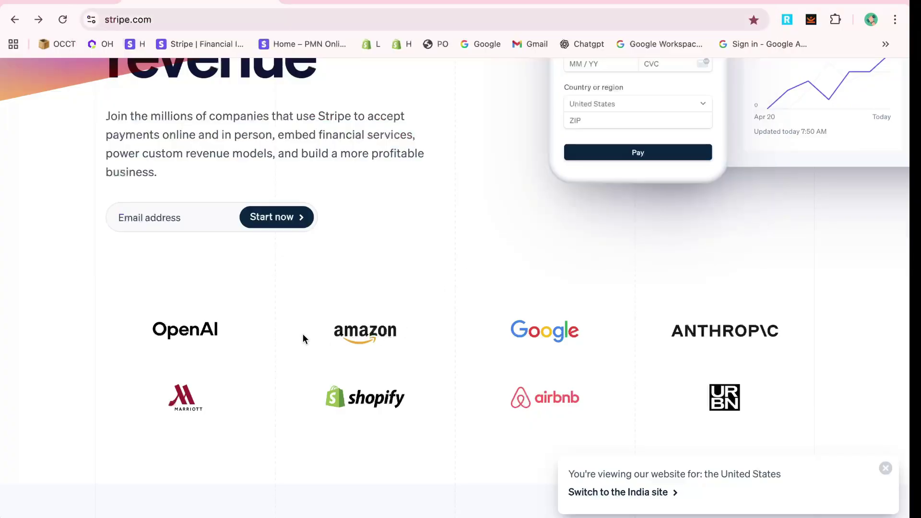
scroll(445, 295, up, 3)
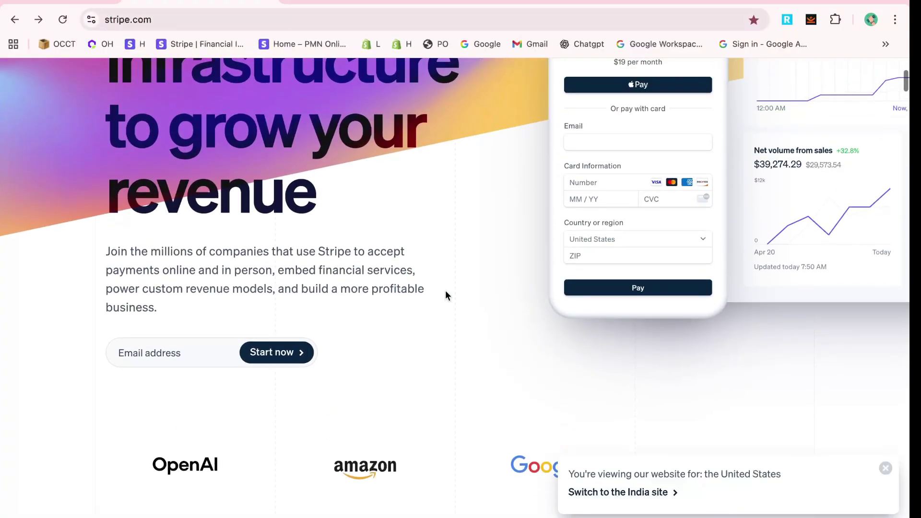
scroll(442, 334, down, 8)
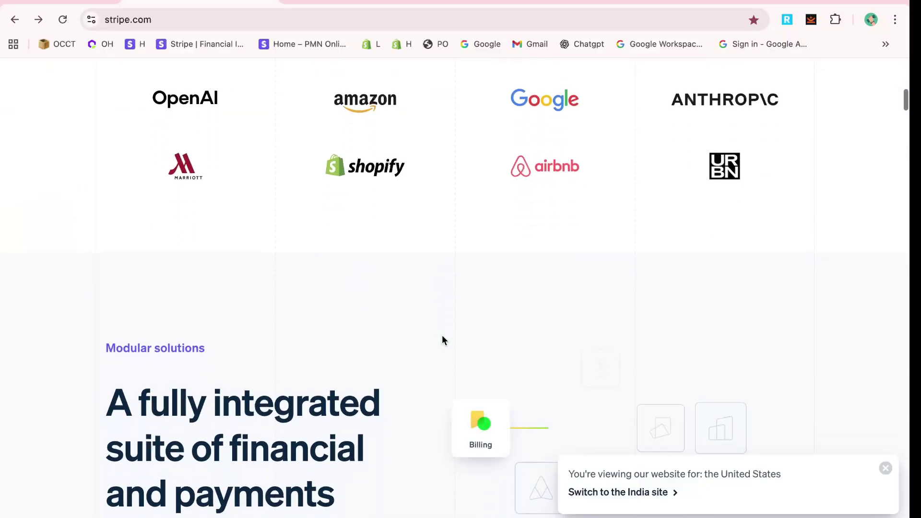
- Sign in to the Stripe sandbox with the prefilled e-mail and password
scroll(442, 335, up, 12)
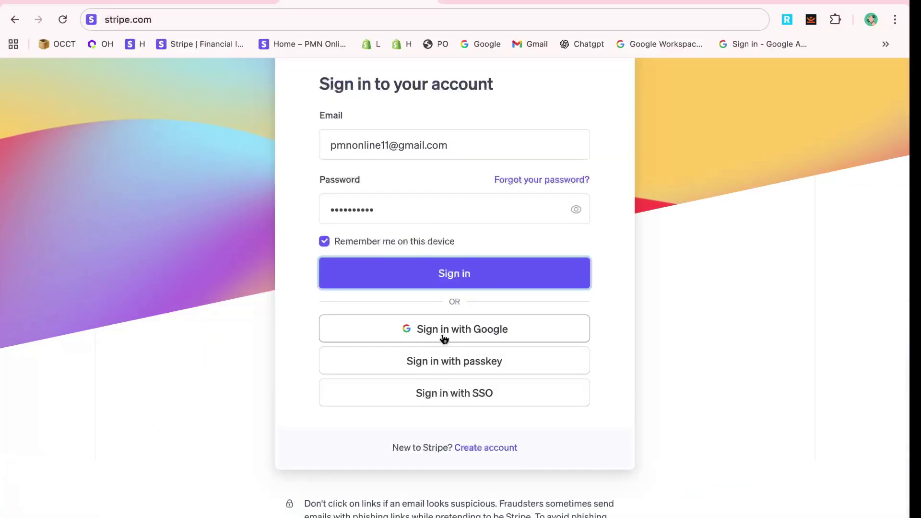
scroll(312, 205, up, 2)
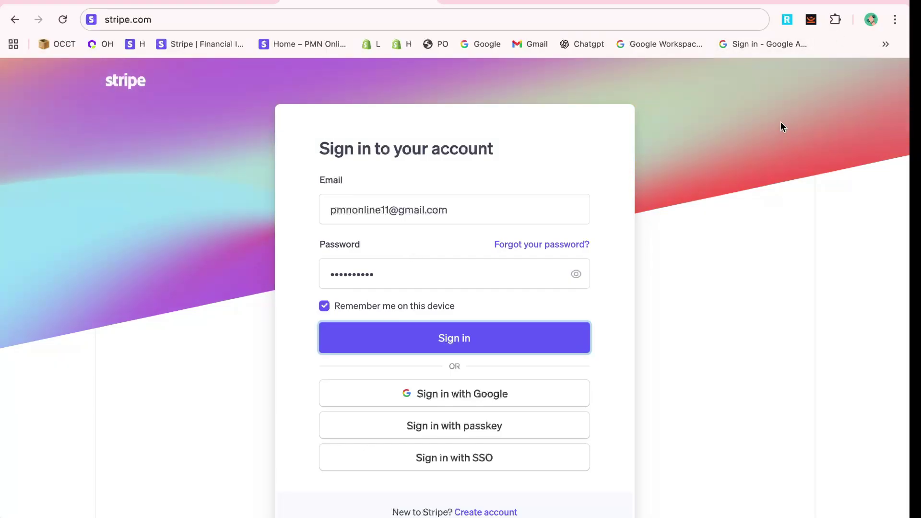
triple_click(467, 156)
scroll(468, 156, up, 5)
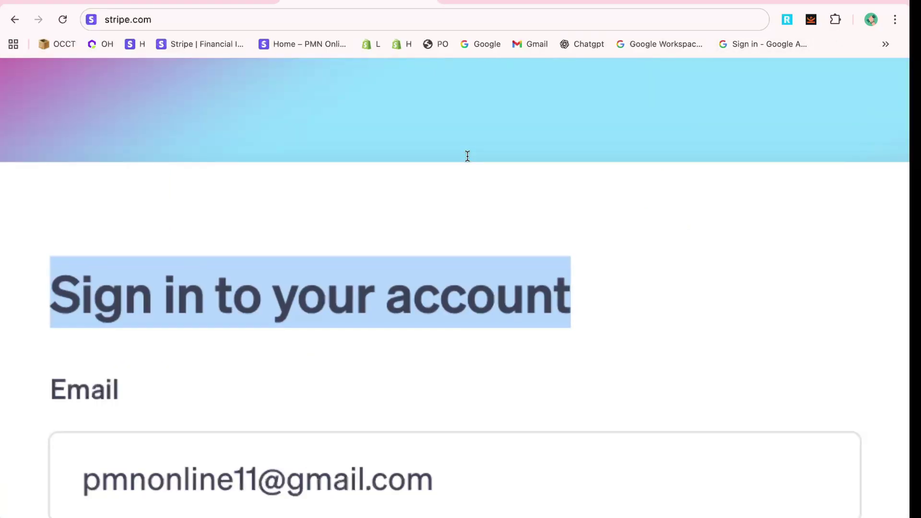
scroll(492, 194, down, 5)
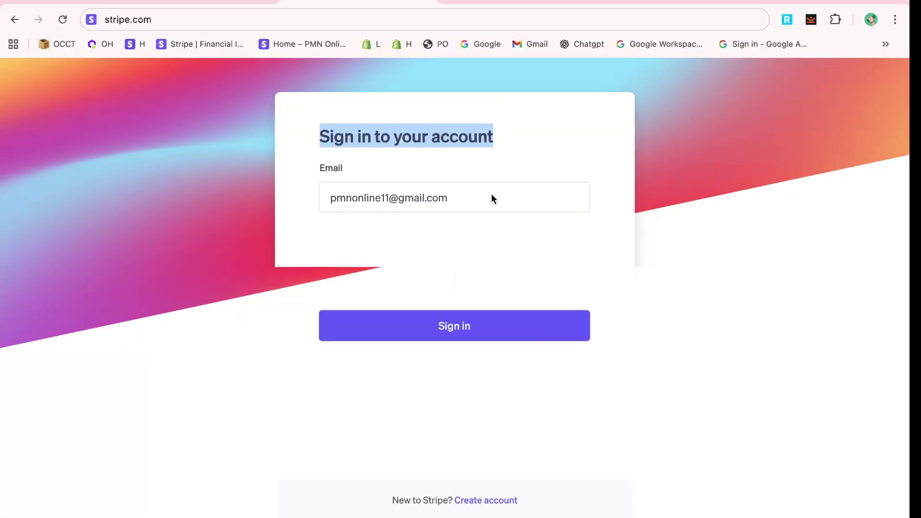
scroll(491, 194, down, 2)
scroll(456, 201, up, 2)
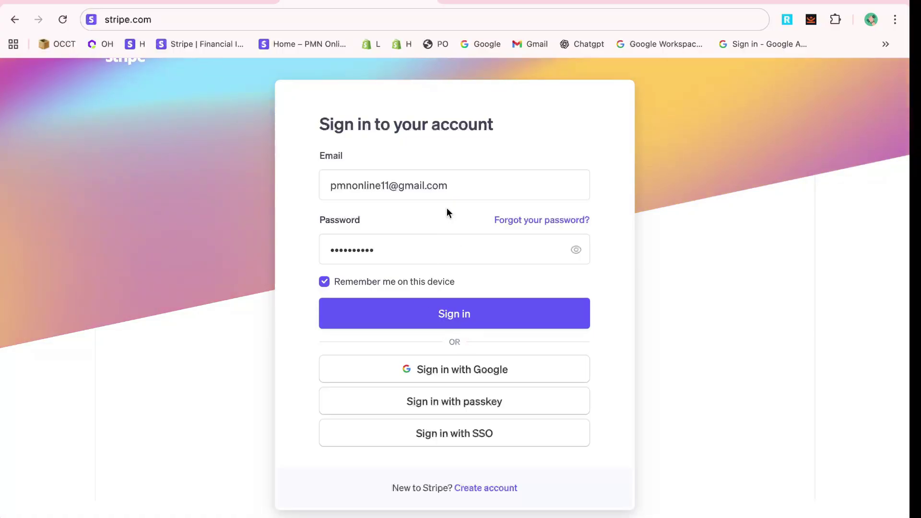
click(448, 315)
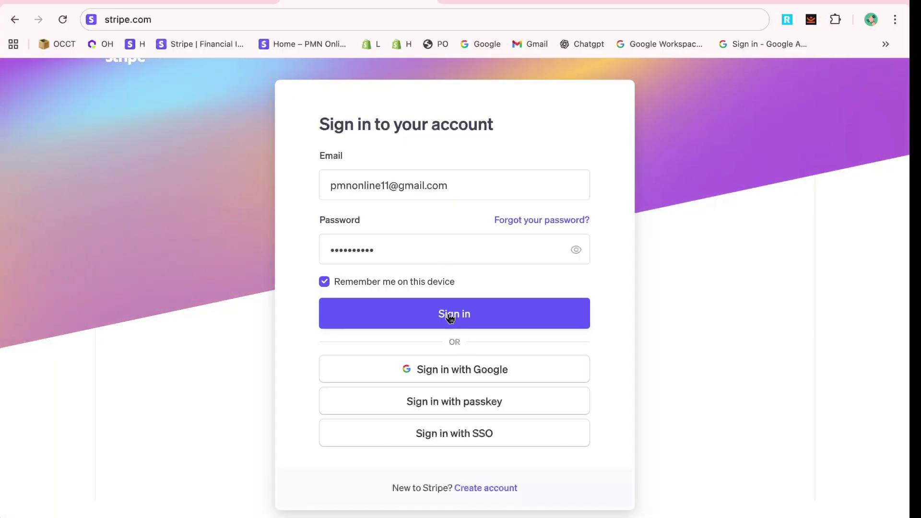
- Scroll the PMN Online sandbox dashboard home down to reach the Developers sidebar entry
scroll(377, 316, down, 2)
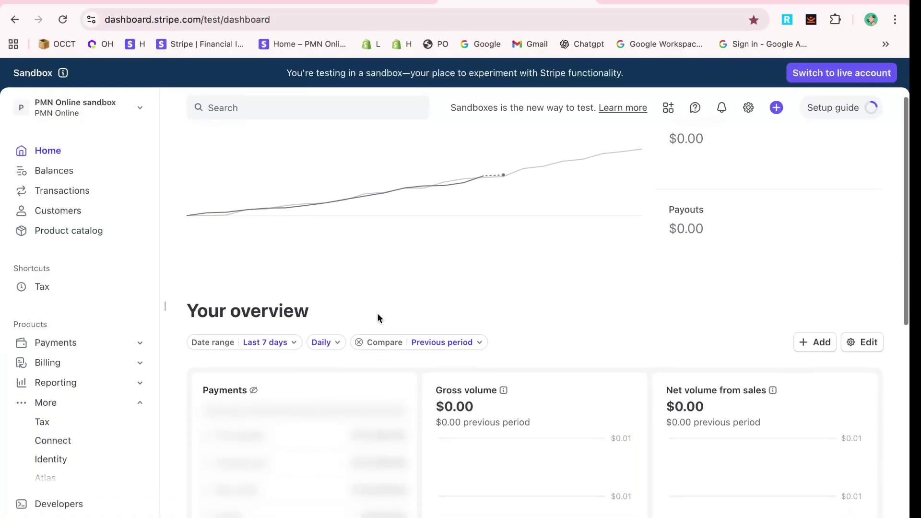
scroll(126, 213, up, 1)
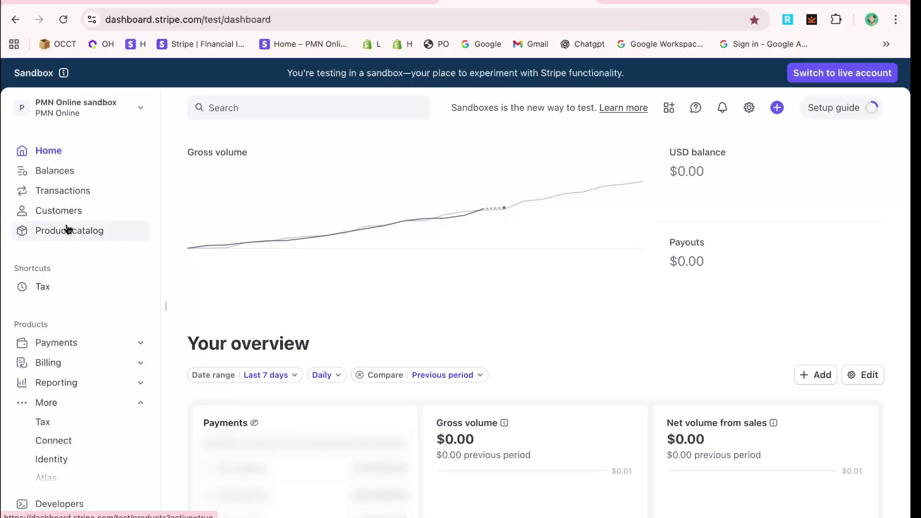
scroll(67, 228, down, 3)
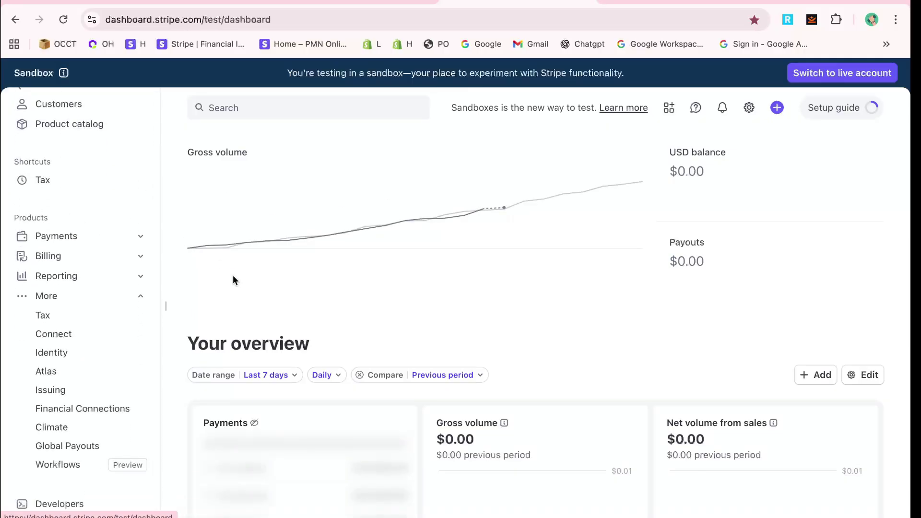
scroll(254, 288, down, 2)
scroll(264, 298, up, 2)
scroll(264, 298, down, 1)
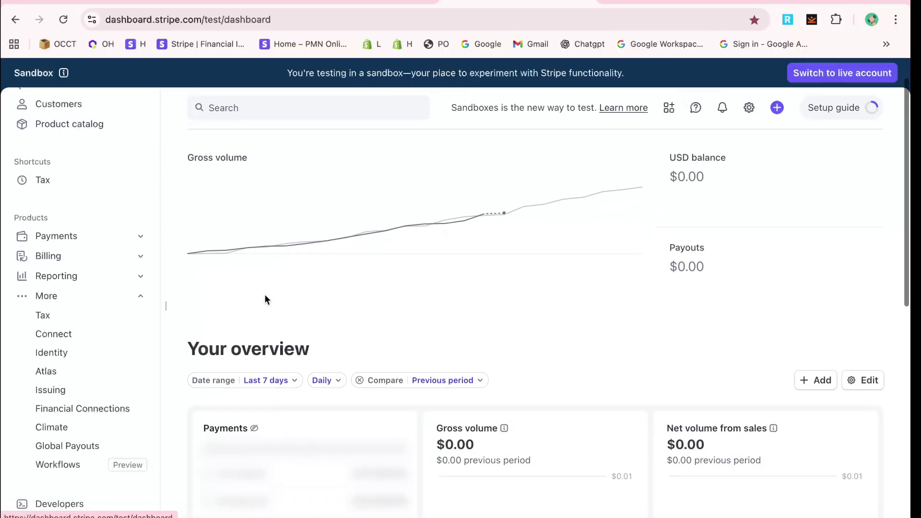
scroll(223, 319, down, 5)
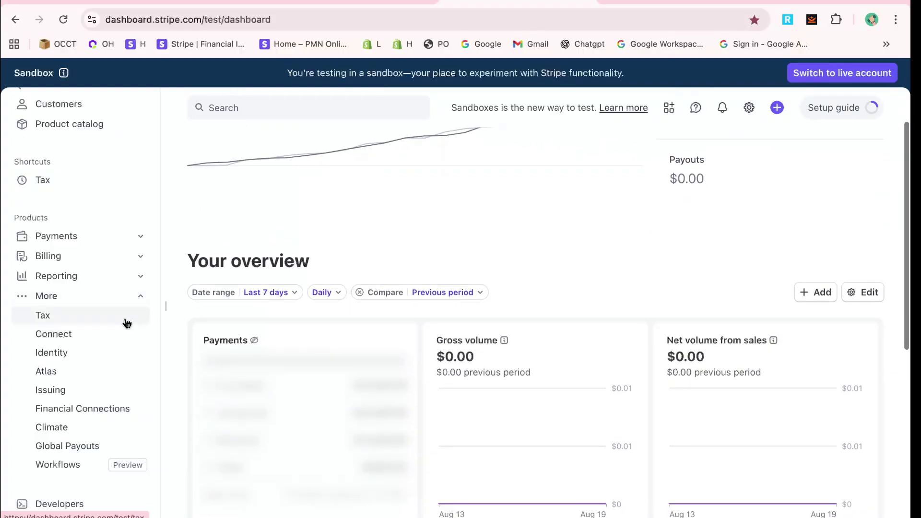
- Open Webhooks under Workbench from the Developers menu and press Start using Workbench
click(53, 505)
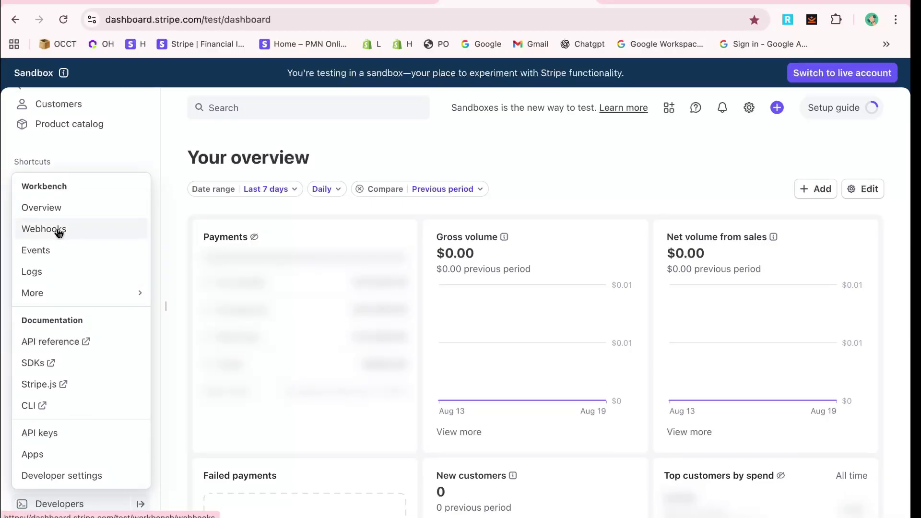
scroll(57, 235, up, 5)
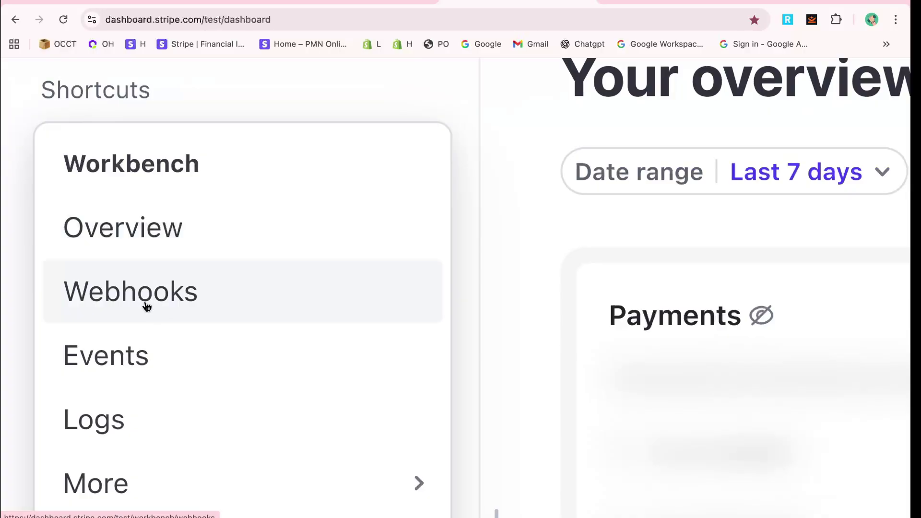
scroll(134, 307, down, 5)
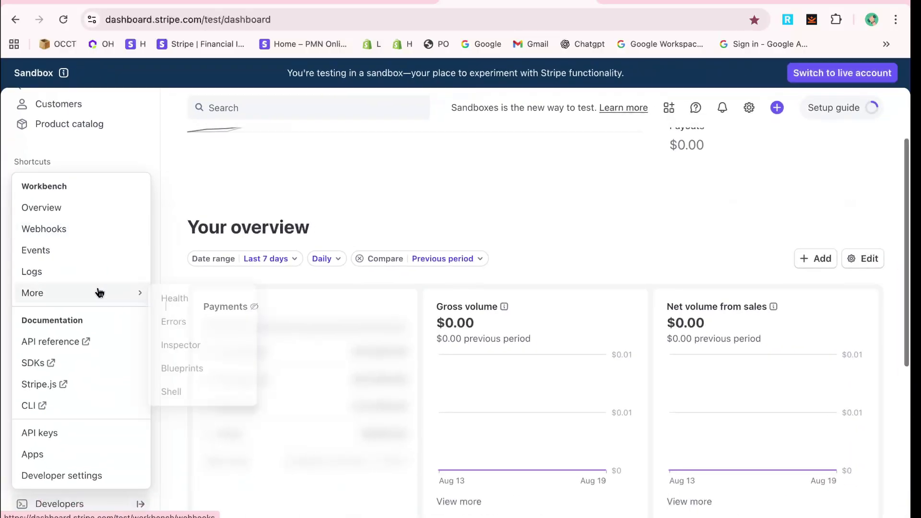
click(73, 236)
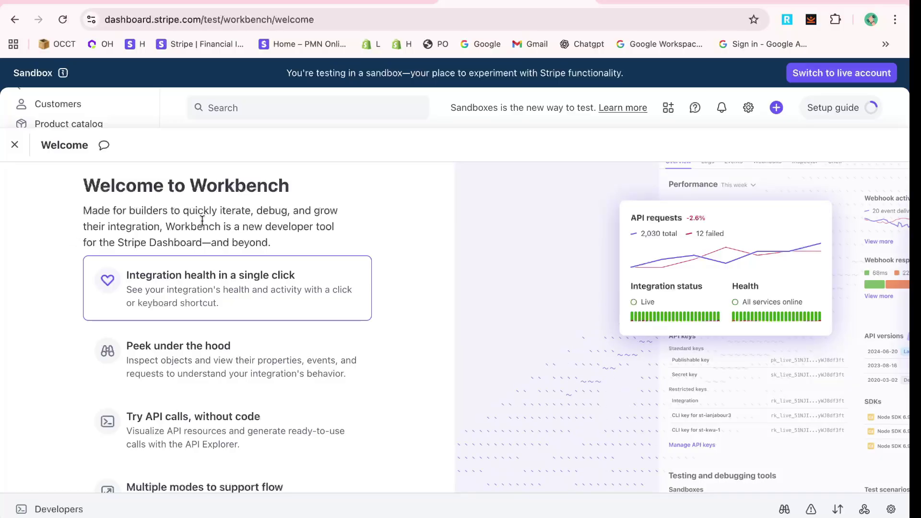
scroll(223, 232, down, 5)
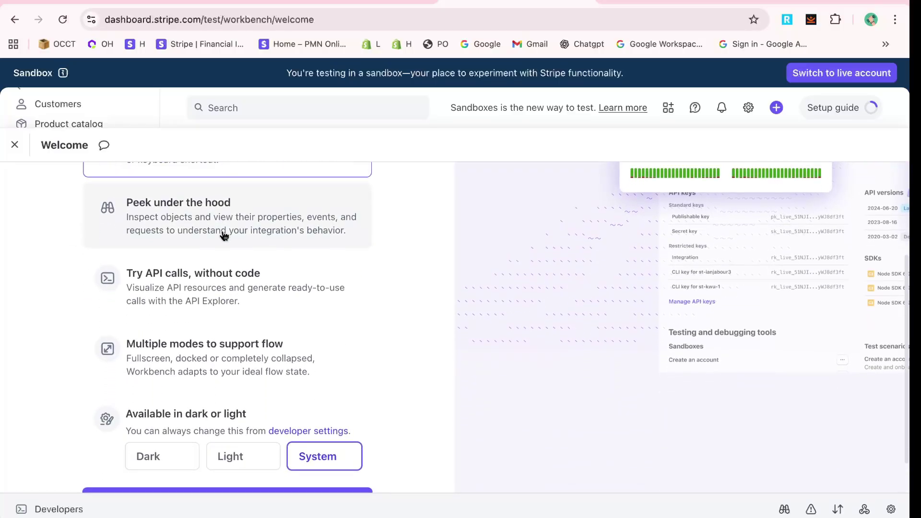
scroll(223, 232, down, 2)
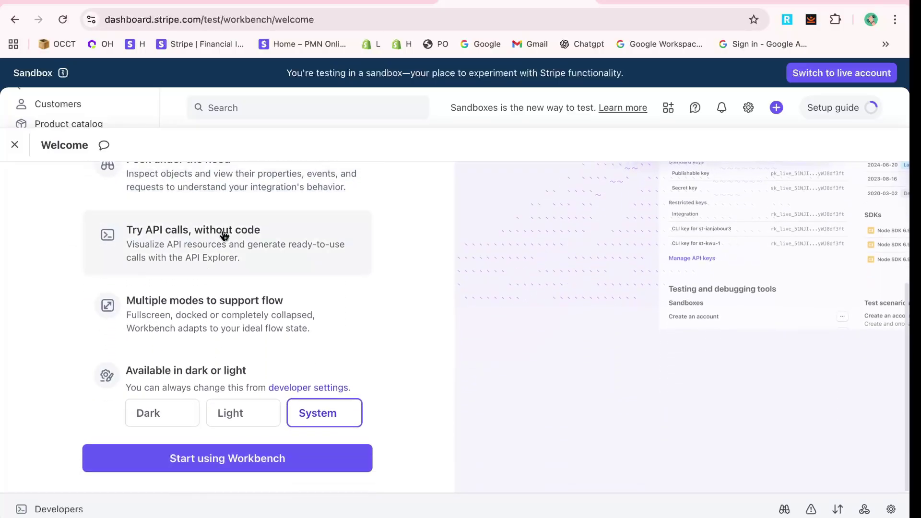
click(194, 460)
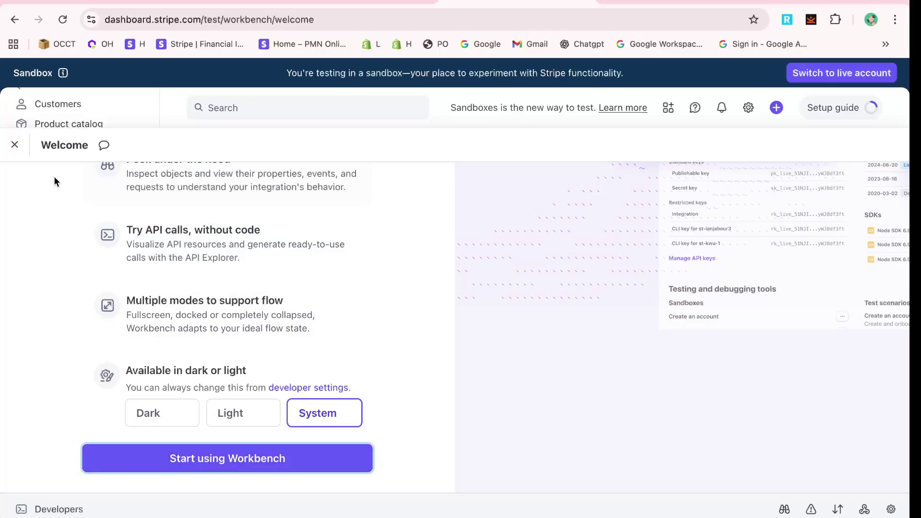
scroll(98, 216, up, 4)
scroll(94, 251, down, 5)
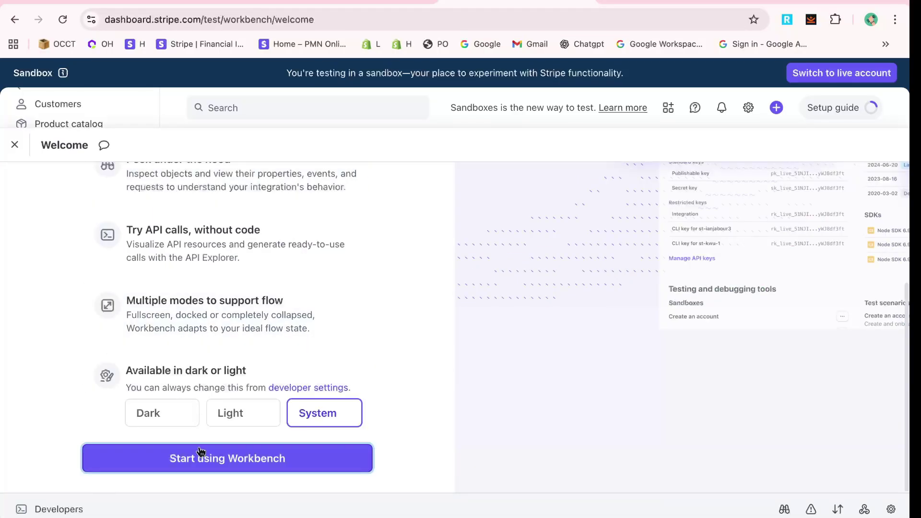
scroll(199, 465, up, 4)
scroll(199, 466, up, 1)
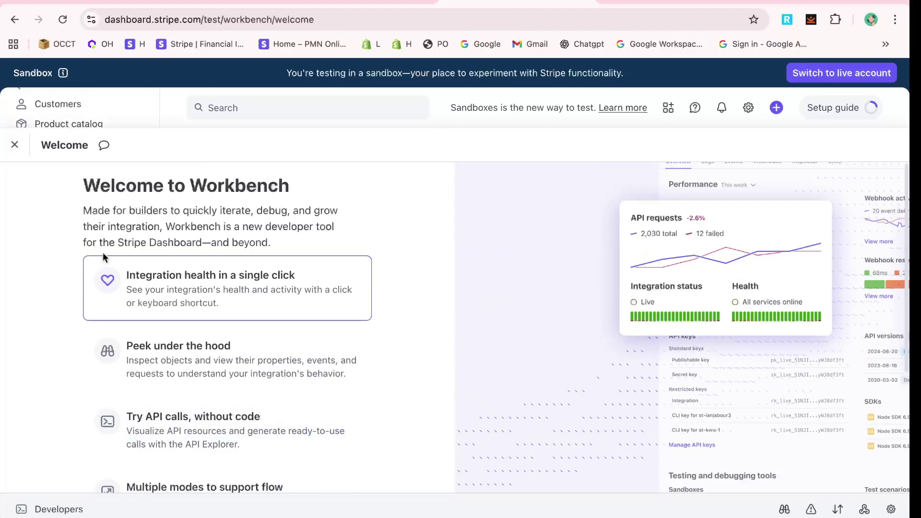
- Close the Workbench welcome, return to Developers > Webhooks, and choose Add destination
click(18, 151)
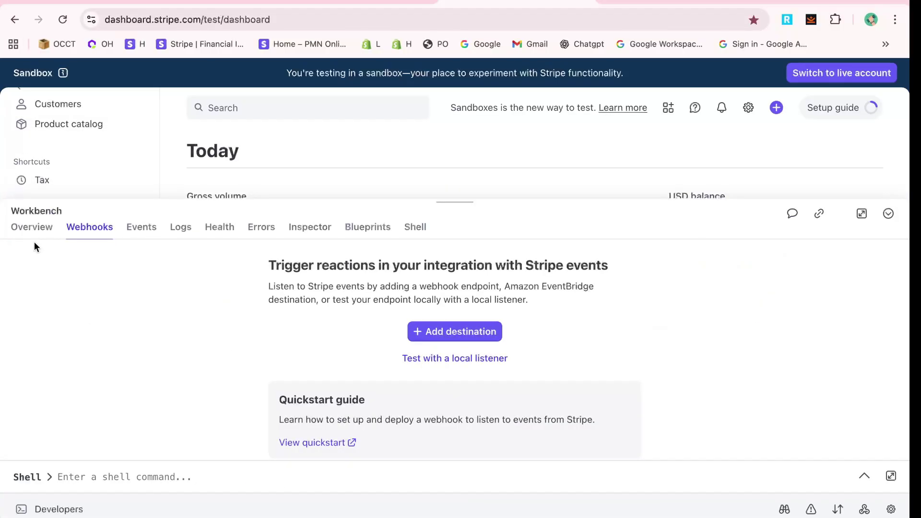
click(889, 213)
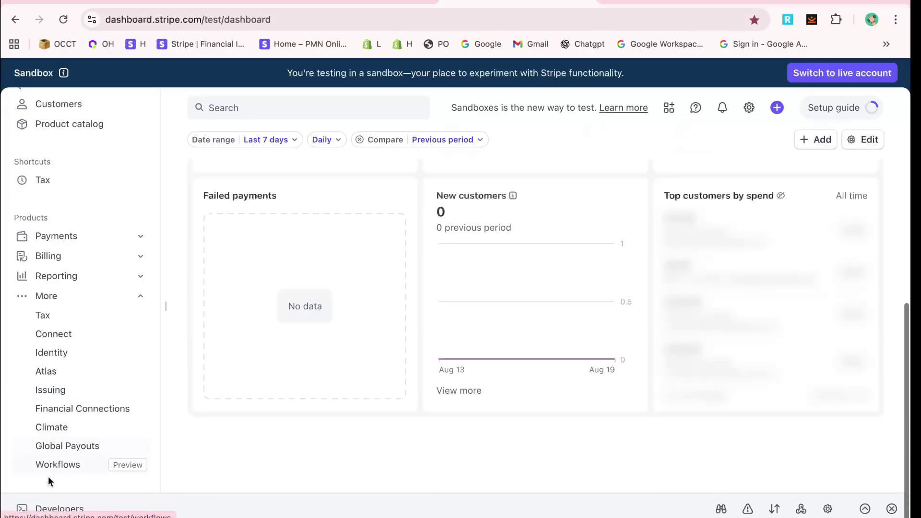
click(55, 508)
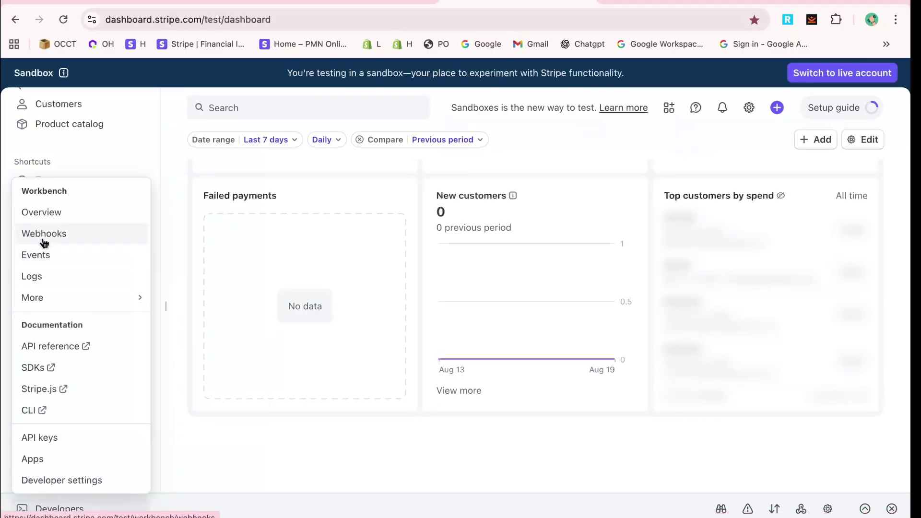
click(17, 239)
click(455, 378)
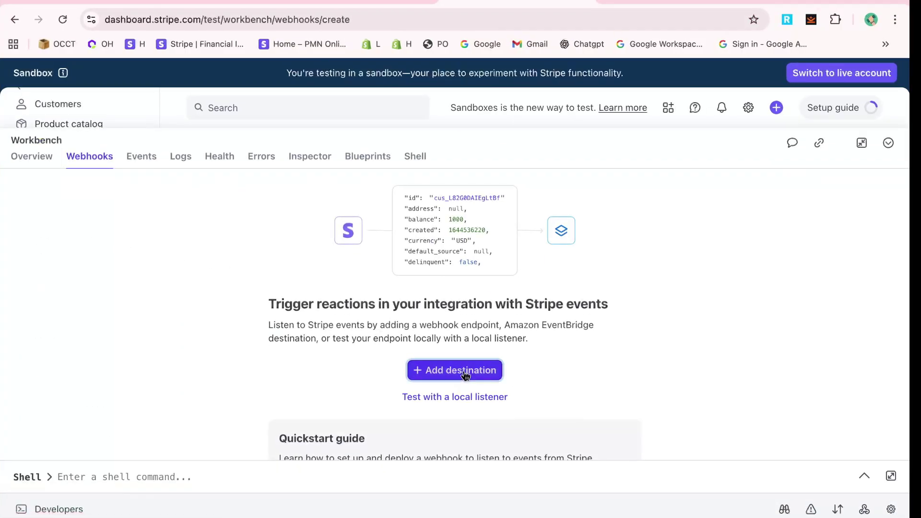
- Expand the Checkout event group and select checkout.session.completed
scroll(516, 308, down, 10)
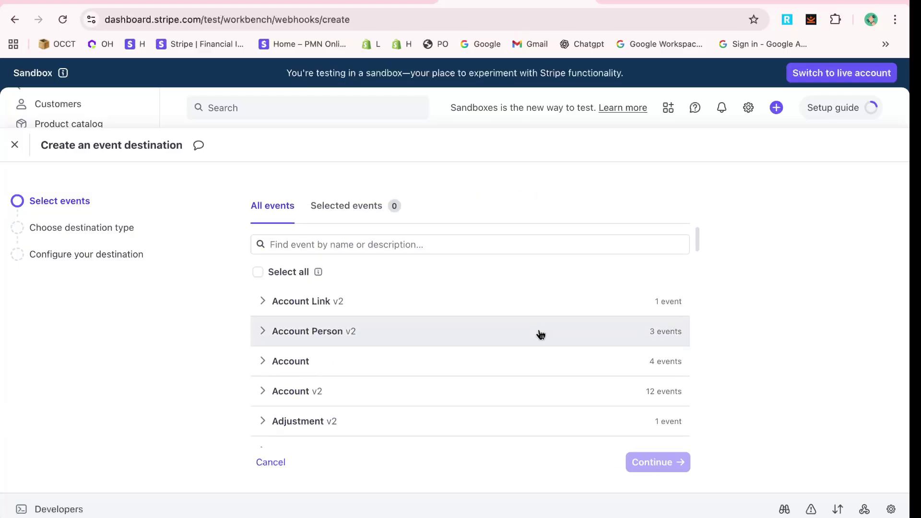
scroll(458, 296, up, 4)
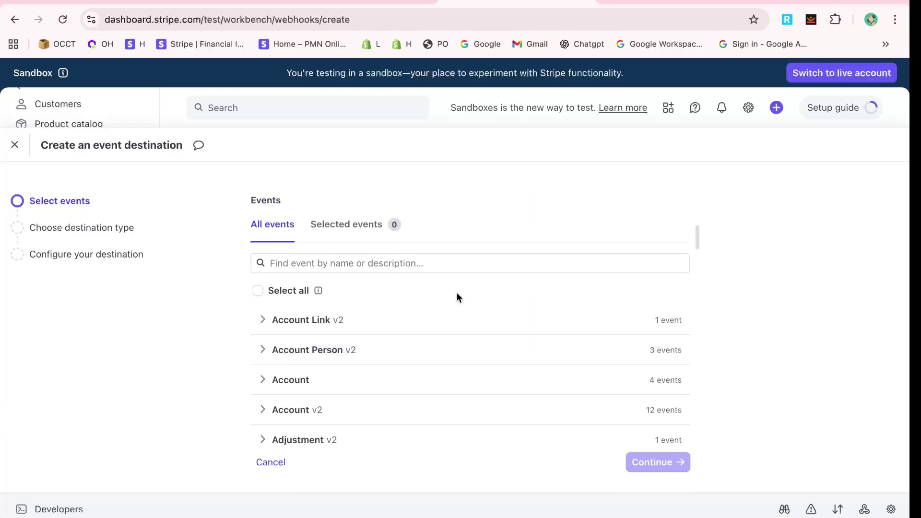
scroll(456, 295, down, 6)
scroll(381, 332, down, 3)
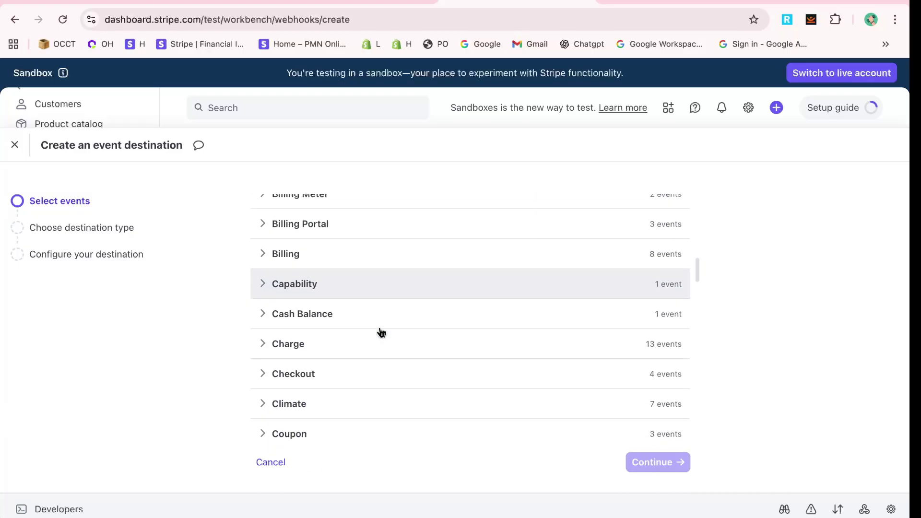
click(362, 340)
scroll(359, 339, down, 5)
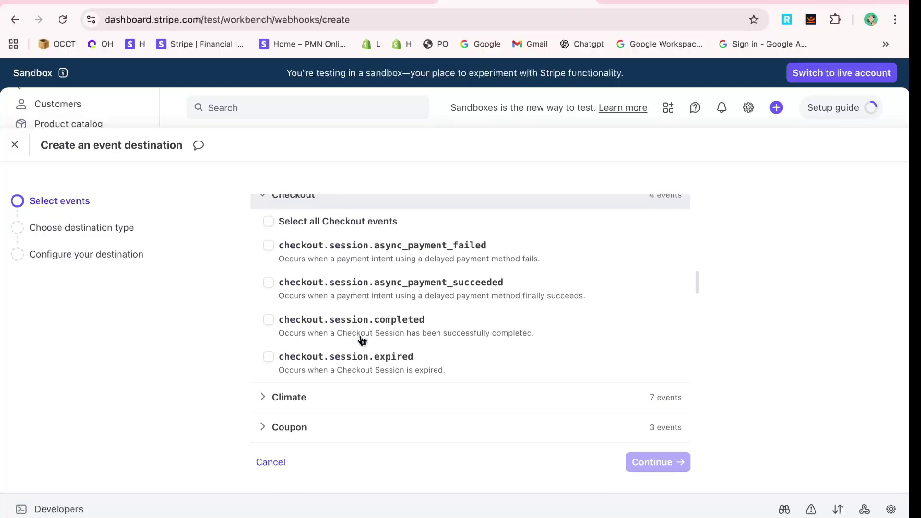
scroll(297, 304, up, 1)
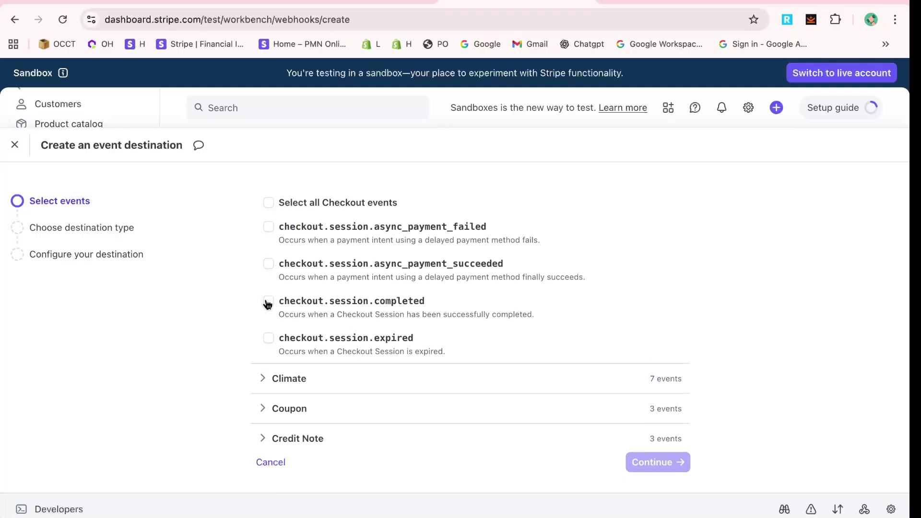
click(268, 304)
- Expand the Invoice event group to list its 16 events
scroll(378, 293, down, 3)
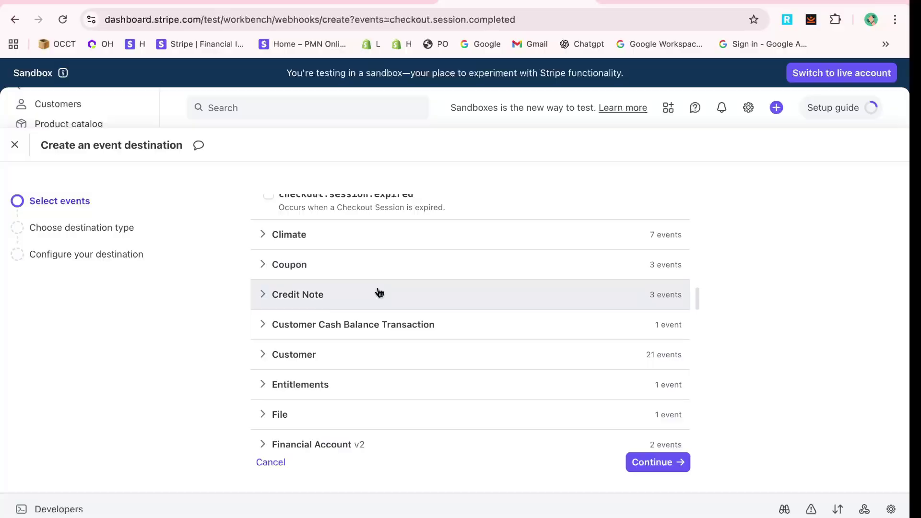
scroll(379, 293, down, 6)
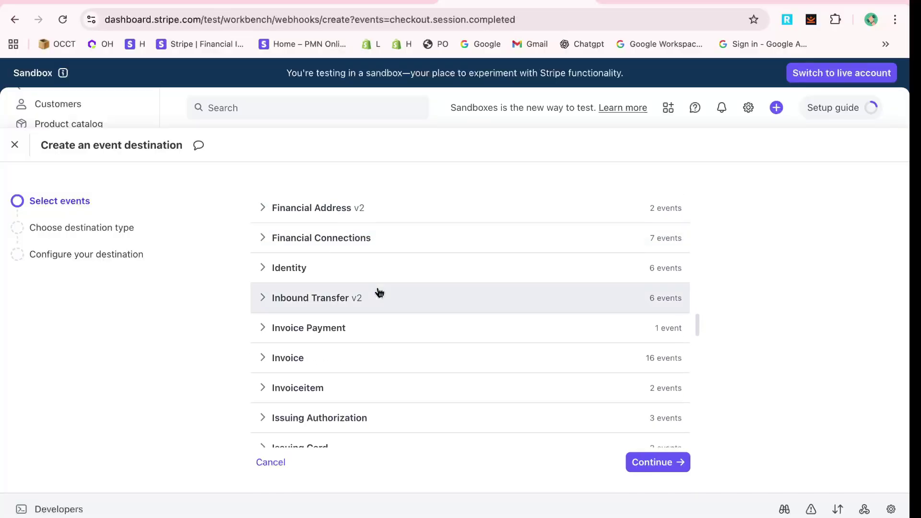
scroll(379, 293, down, 1)
click(372, 306)
scroll(390, 289, down, 2)
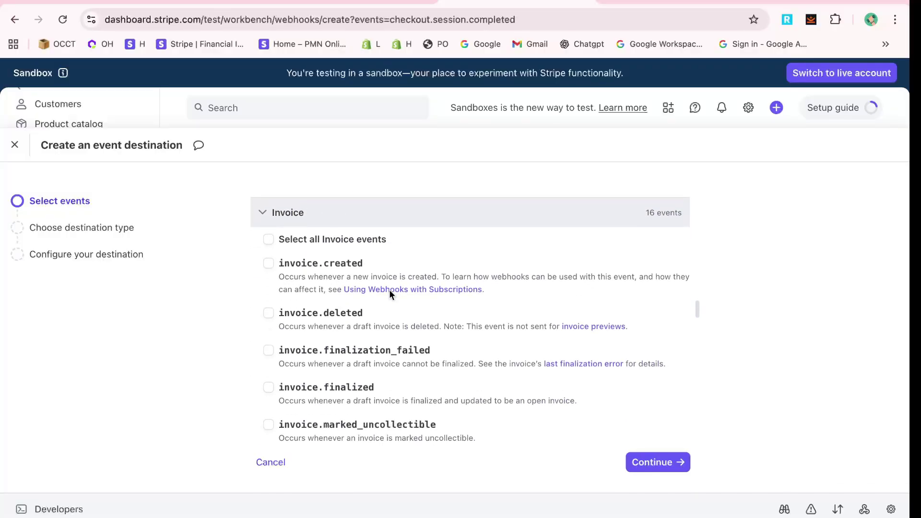
scroll(390, 290, down, 6)
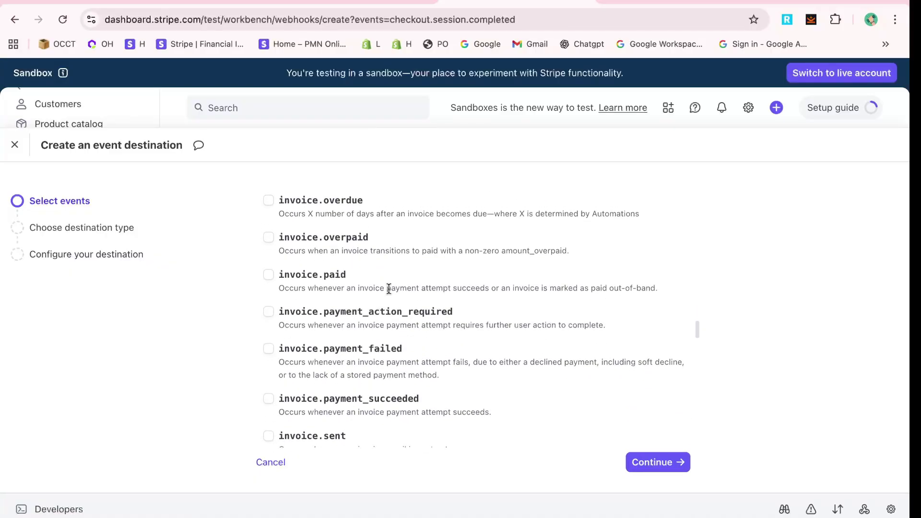
scroll(389, 289, down, 2)
scroll(283, 305, up, 5)
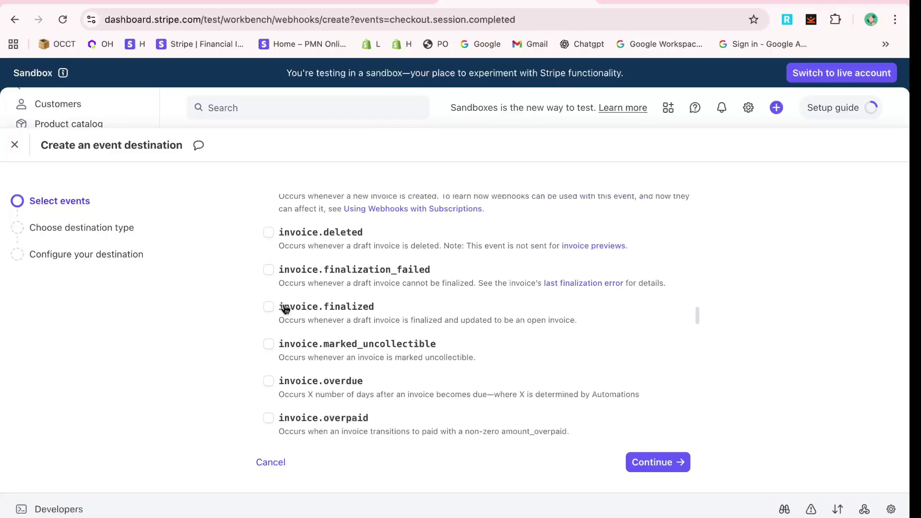
scroll(285, 308, up, 2)
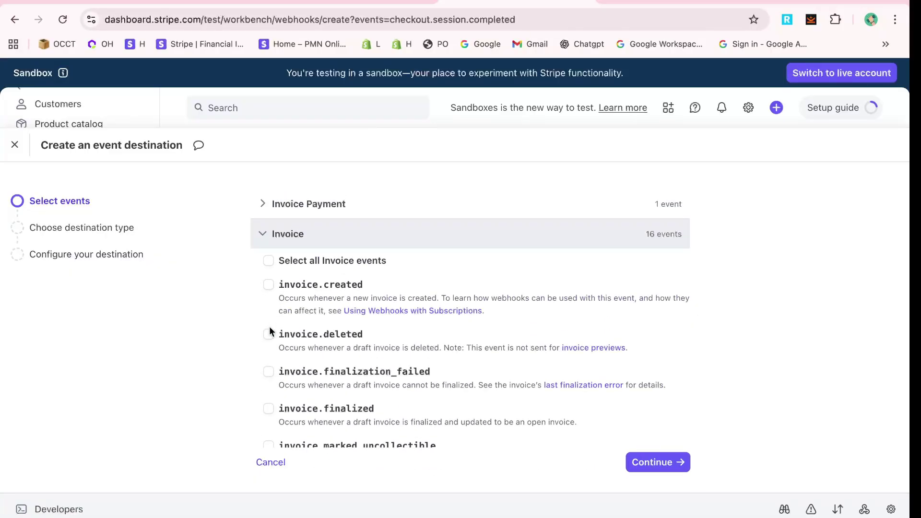
scroll(269, 330, down, 7)
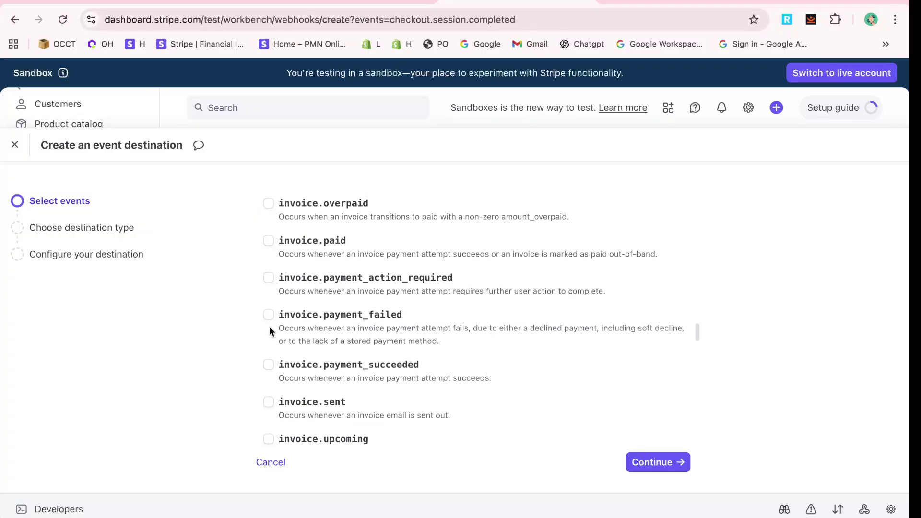
- Select invoice.payment_succeeded, making 2 events, and continue with Webhook endpoint as destination type
click(271, 364)
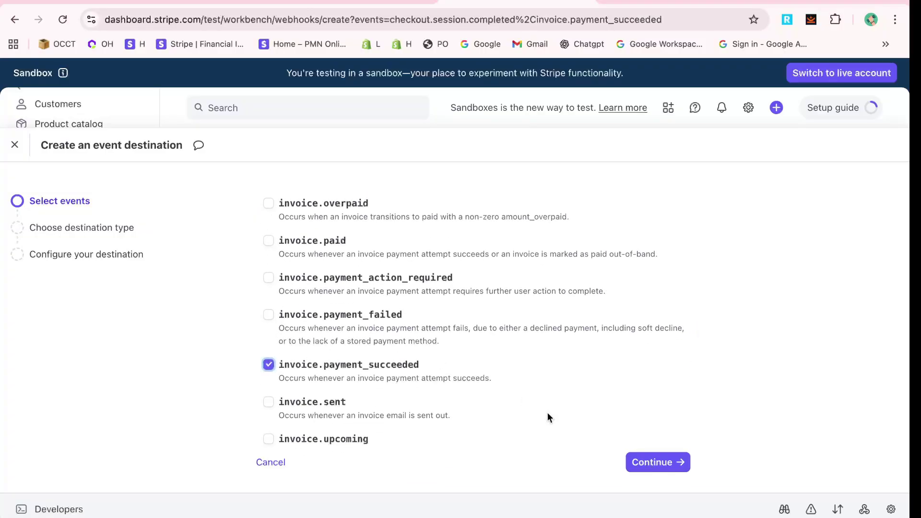
scroll(393, 364, down, 7)
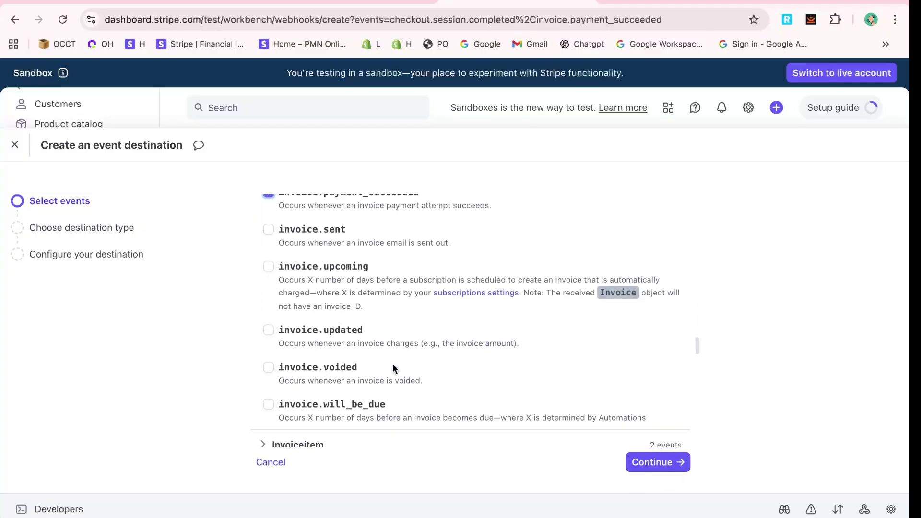
scroll(395, 370, down, 10)
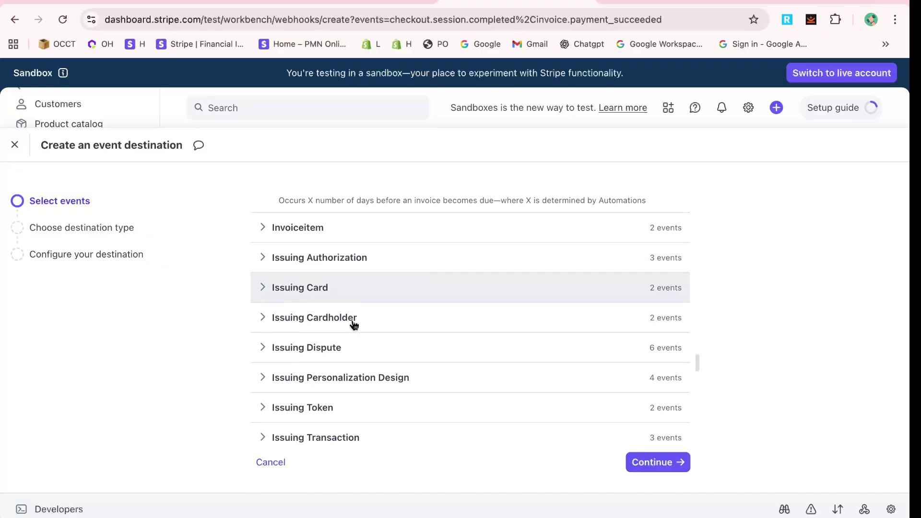
scroll(478, 396, down, 7)
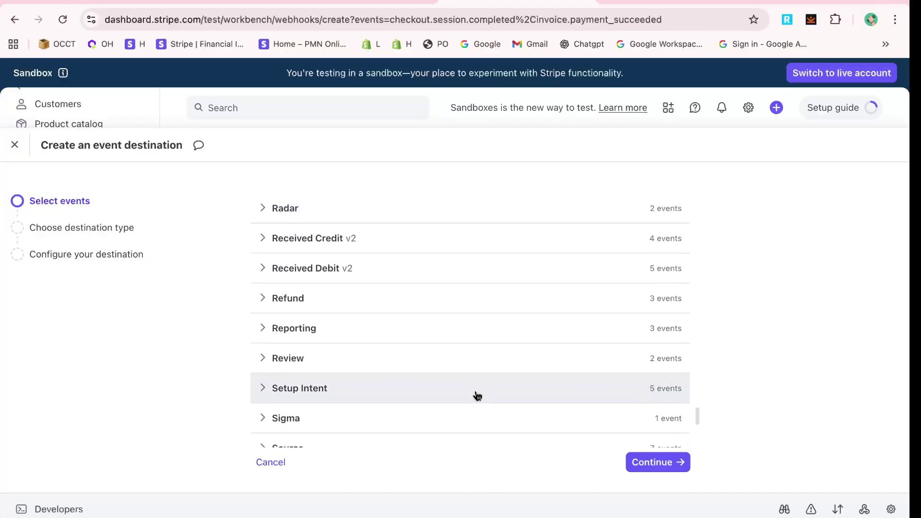
scroll(616, 361, down, 5)
scroll(616, 361, up, 20)
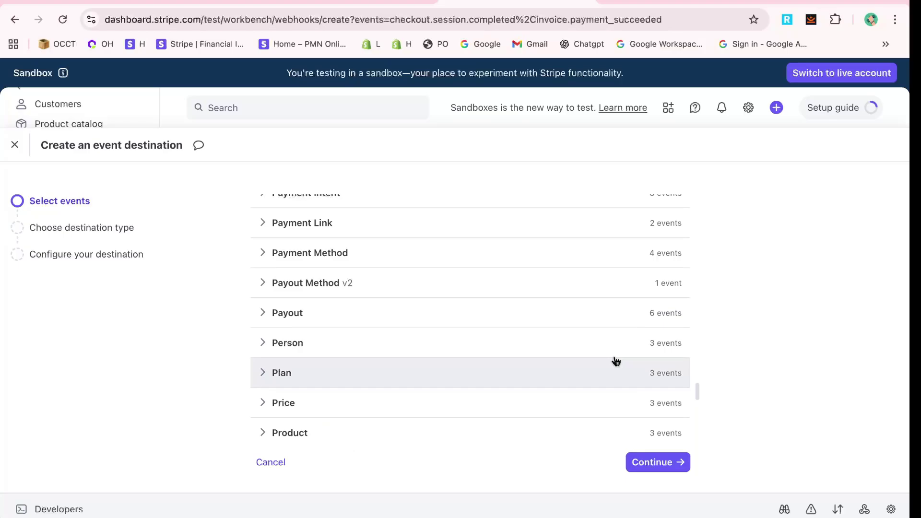
scroll(616, 361, up, 15)
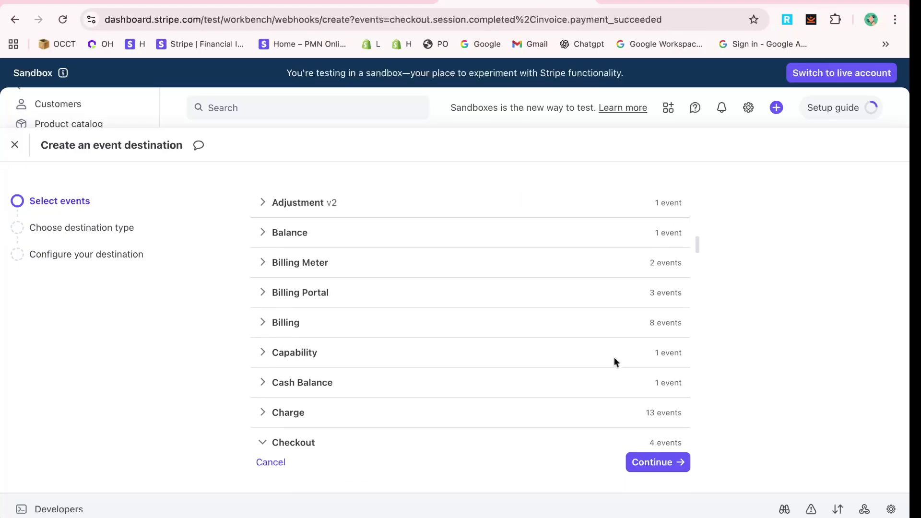
scroll(616, 363, down, 2)
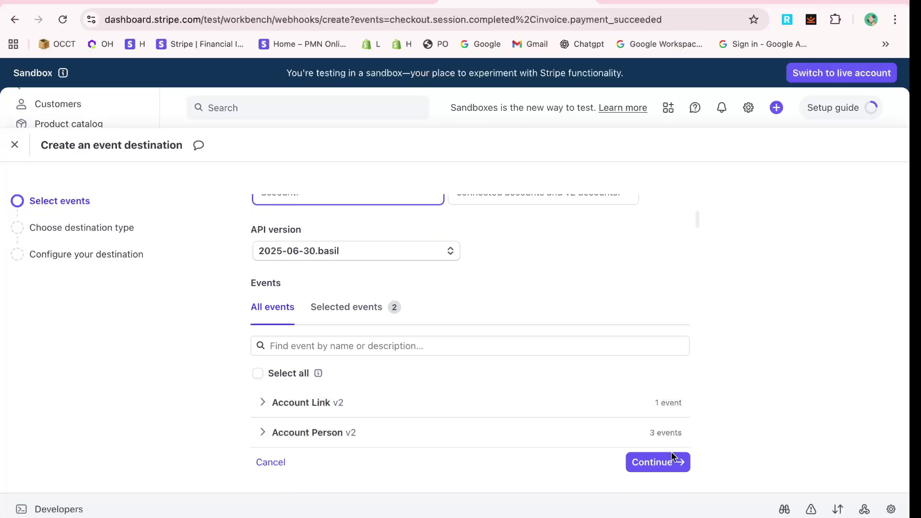
scroll(623, 374, up, 5)
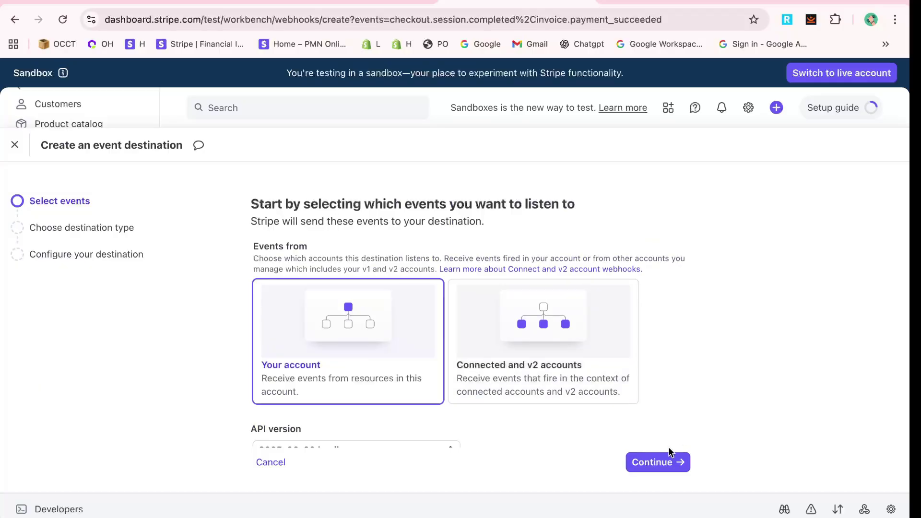
click(667, 462)
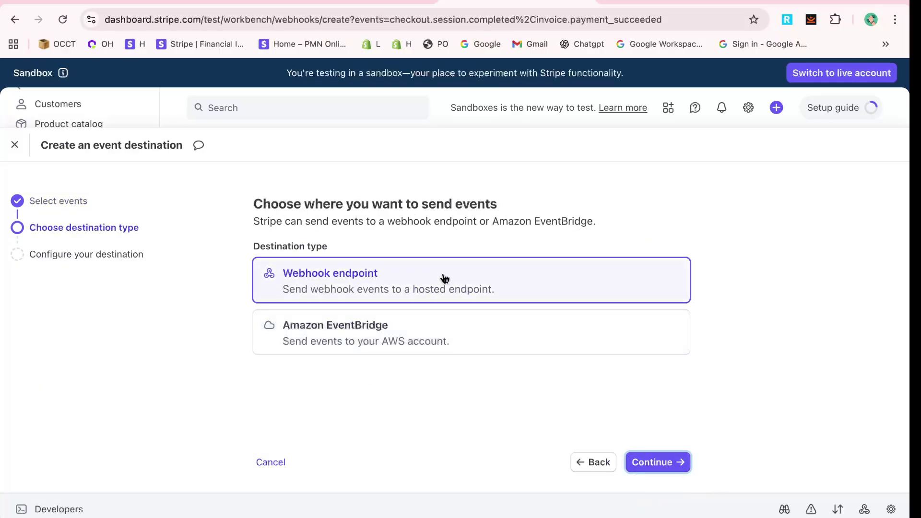
click(653, 462)
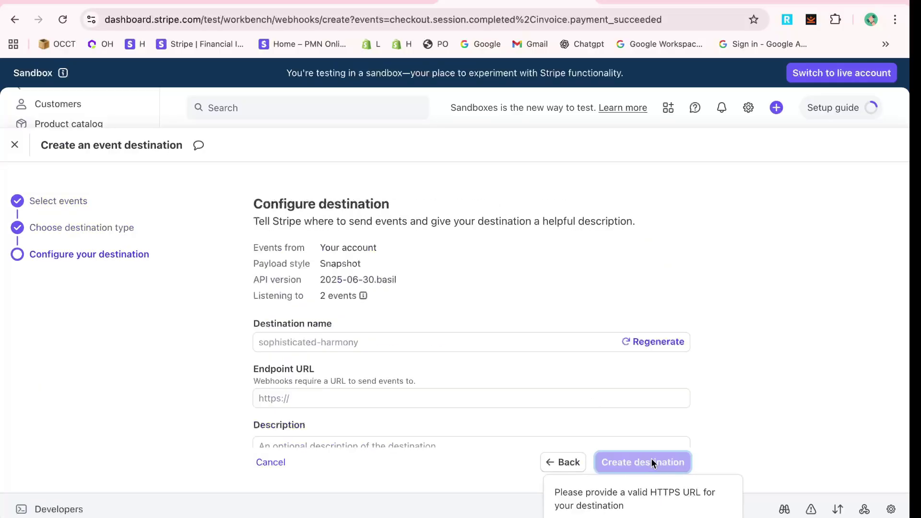
scroll(510, 344, down, 1)
scroll(508, 342, down, 2)
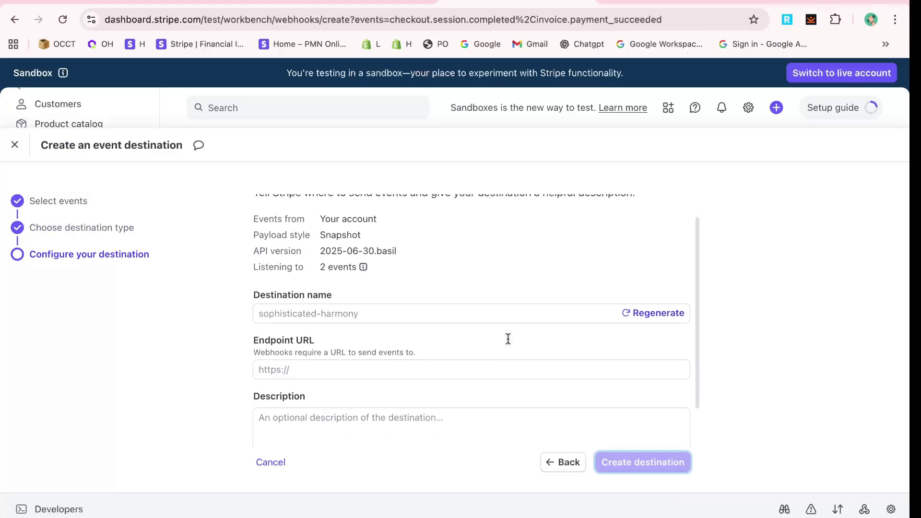
click(410, 345)
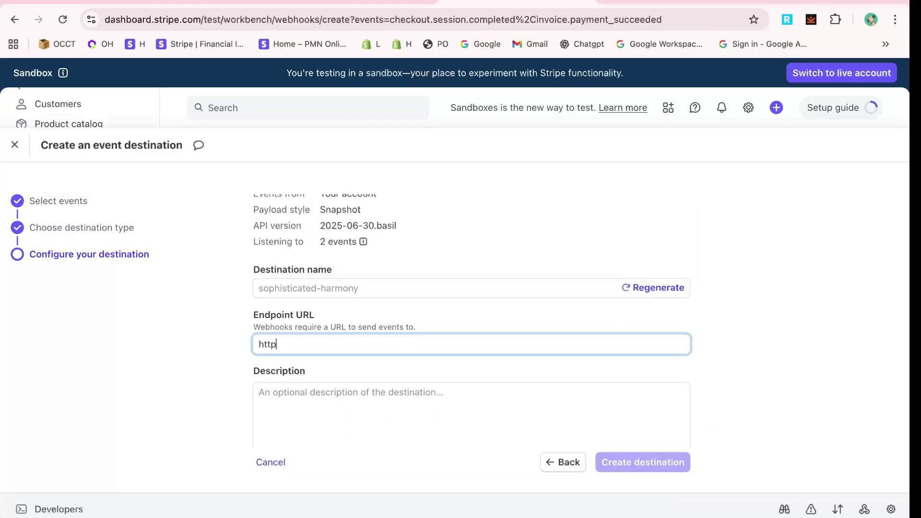
text(https://www)
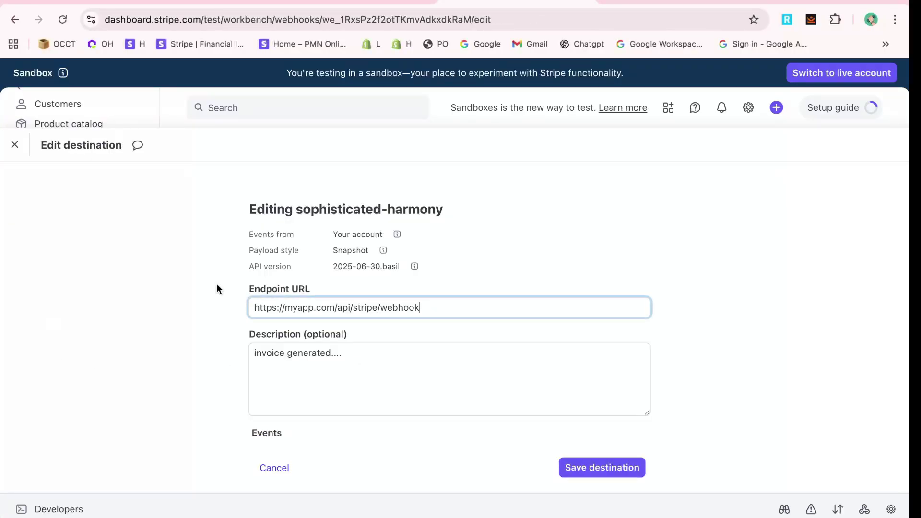
scroll(584, 336, down, 4)
scroll(583, 348, up, 3)
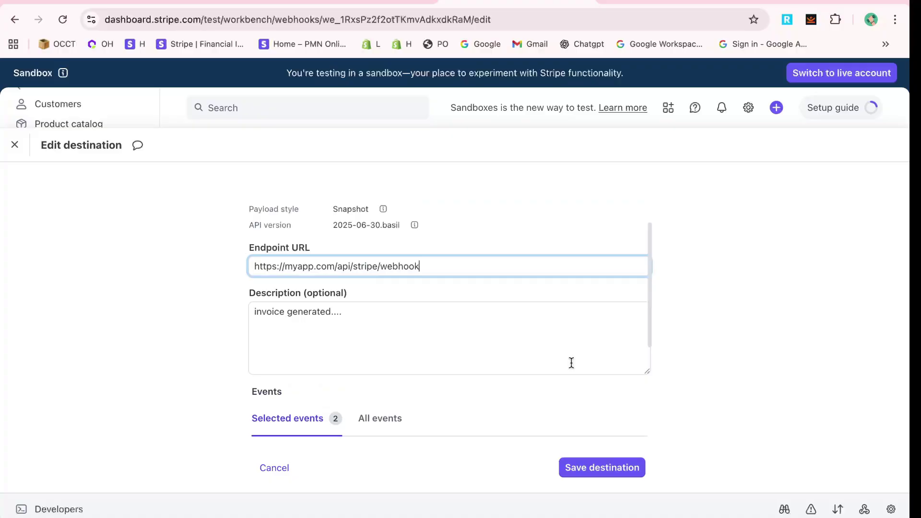
scroll(570, 363, down, 1)
click(591, 463)
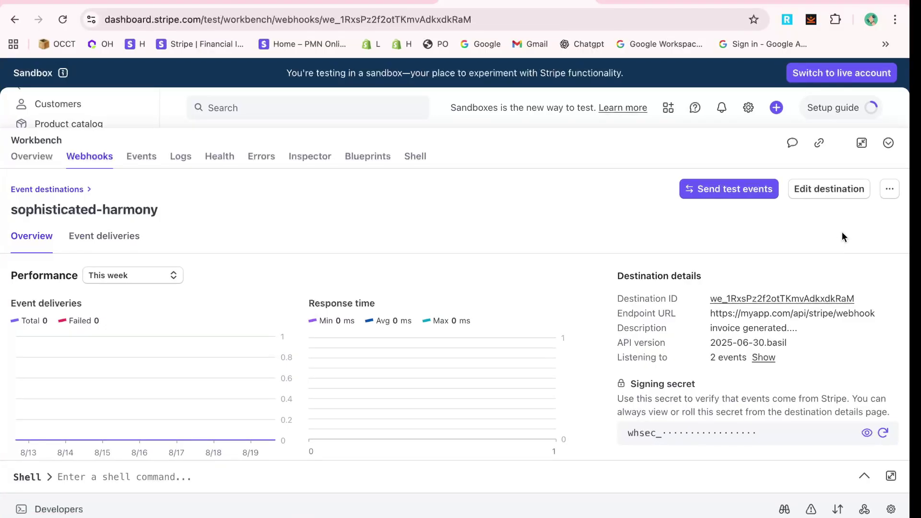
click(891, 191)
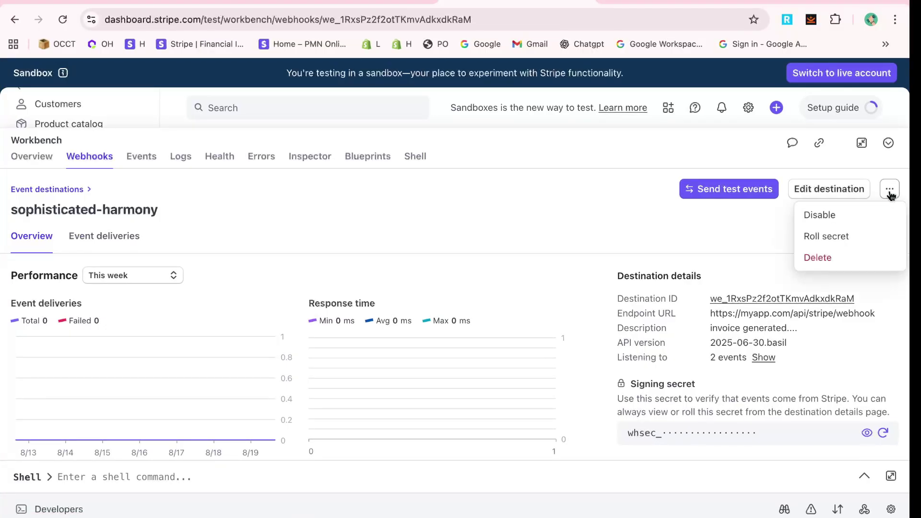
click(728, 242)
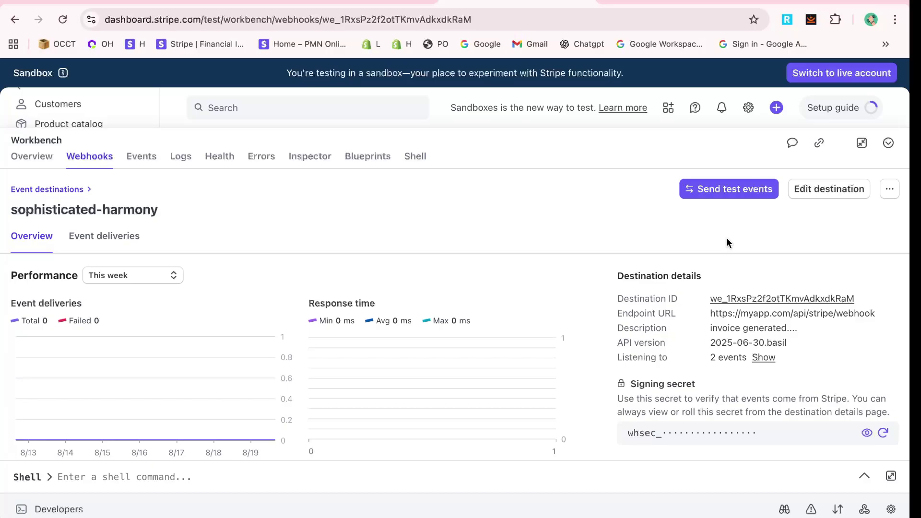
scroll(707, 366, down, 2)
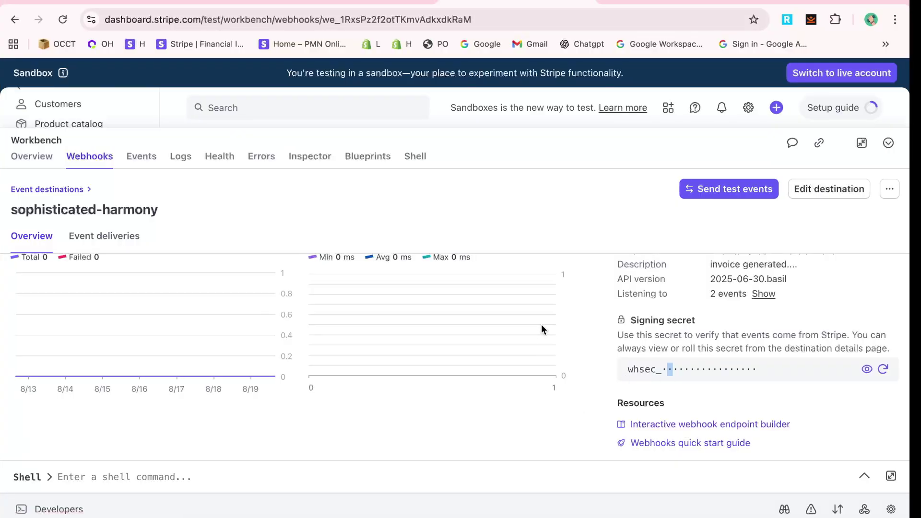
scroll(541, 326, up, 2)
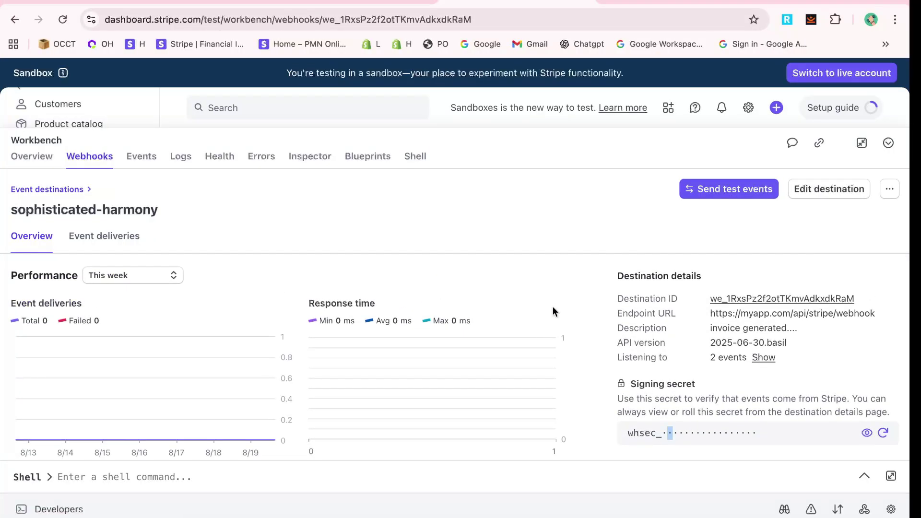
- Check the signing secret and open the Stripe CLI test events instructions dialog
click(770, 193)
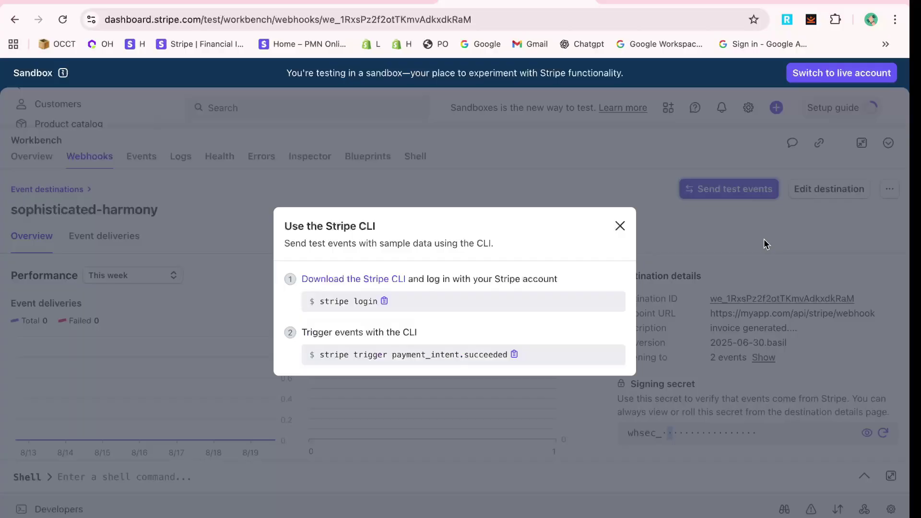
click(620, 227)
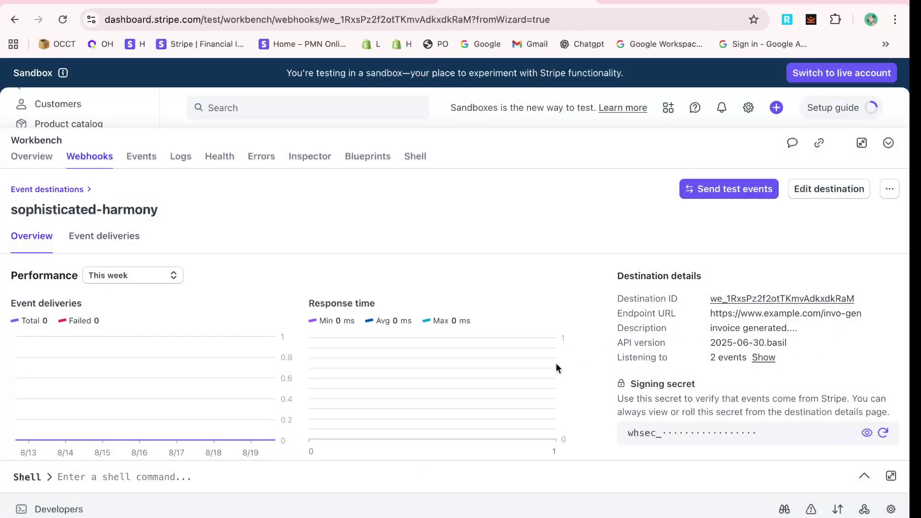
scroll(735, 338, down, 1)
scroll(723, 370, down, 2)
scroll(723, 372, up, 5)
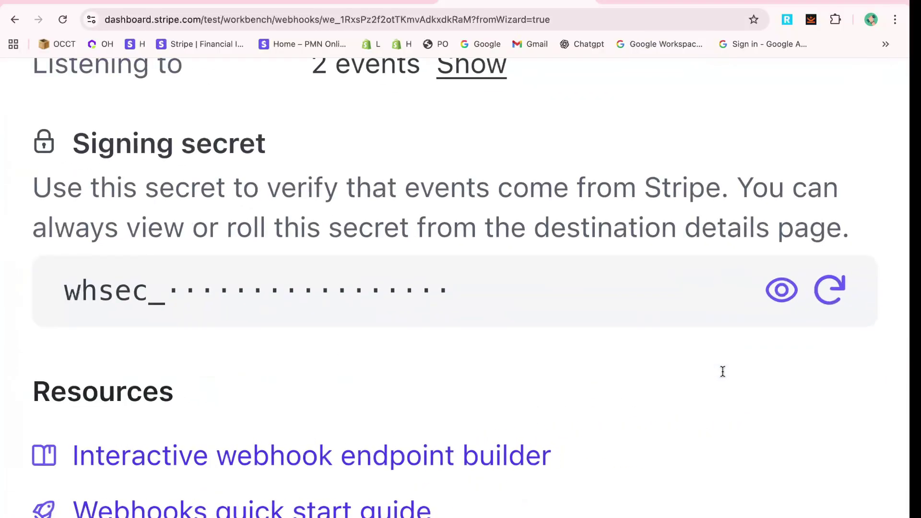
scroll(544, 287, down, 2)
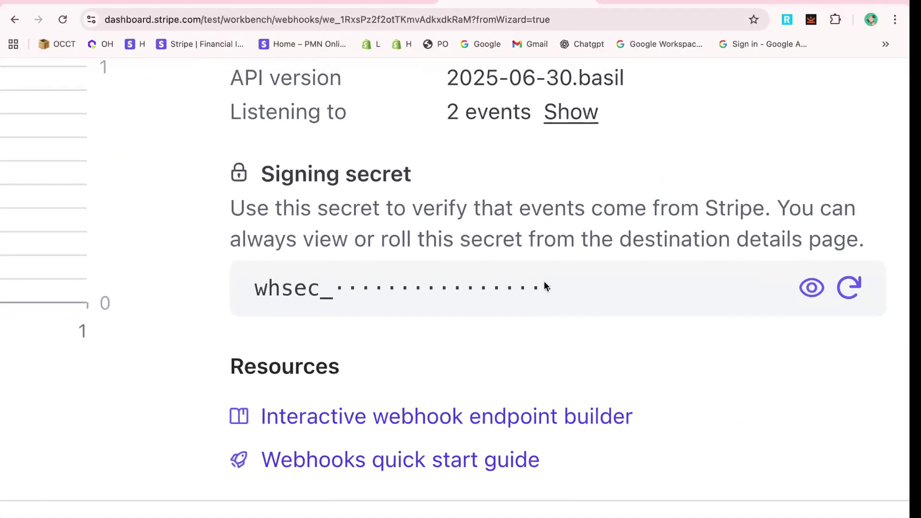
triple_click(387, 287)
click(430, 228)
scroll(430, 229, down, 5)
scroll(339, 262, up, 2)
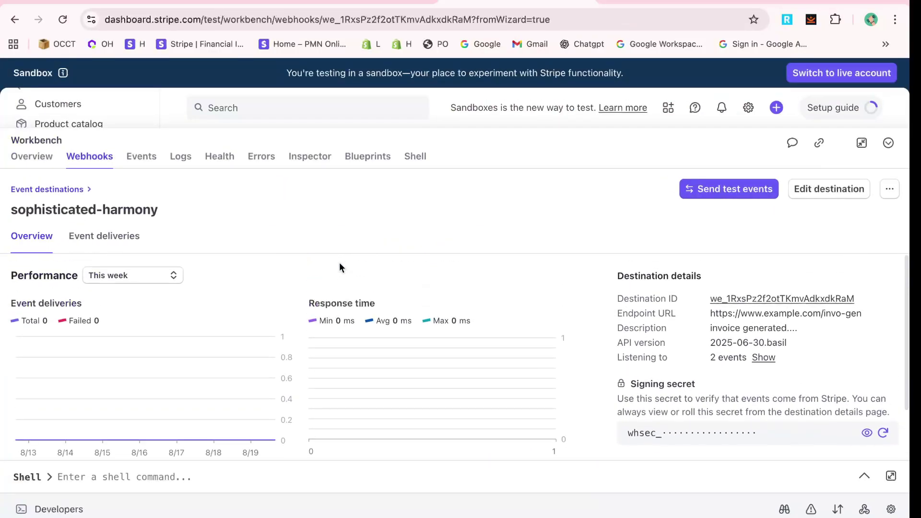
click(729, 190)
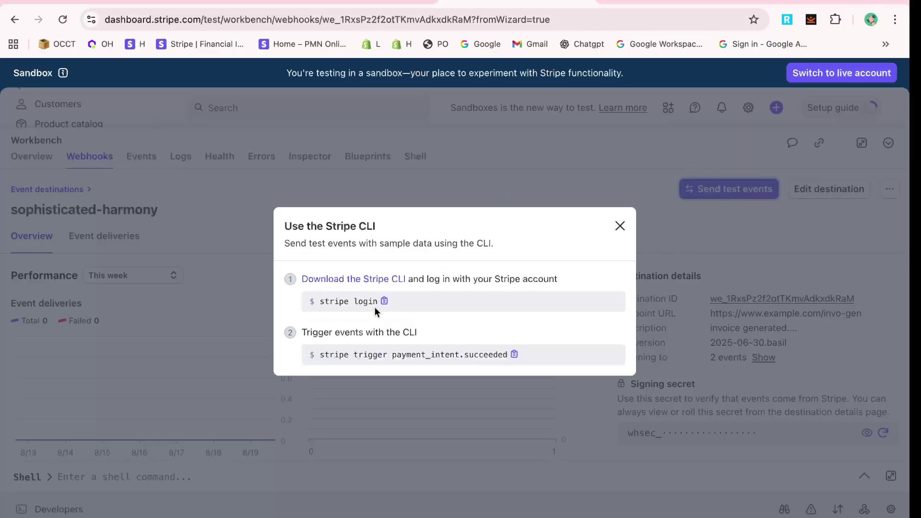